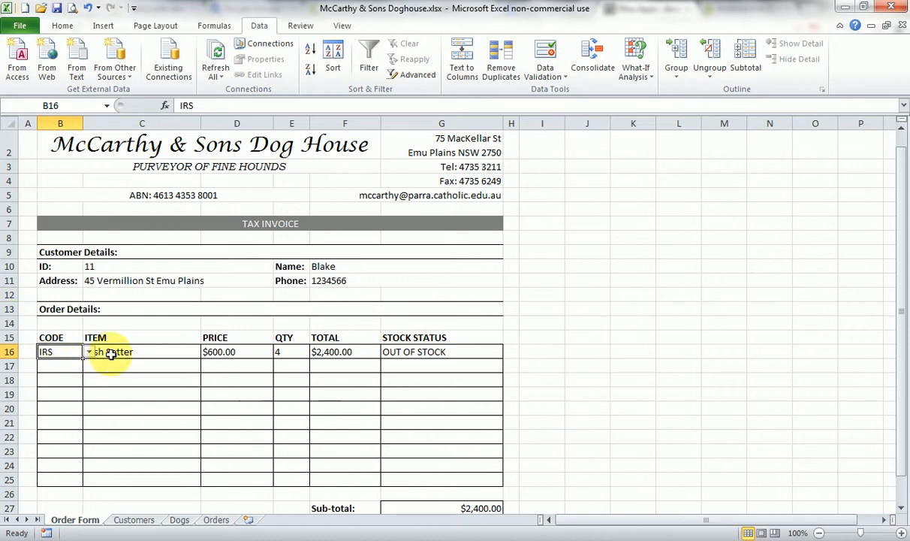
Step: Set the first order line's item code to DOB and its quantity to 1
left_click(63, 386)
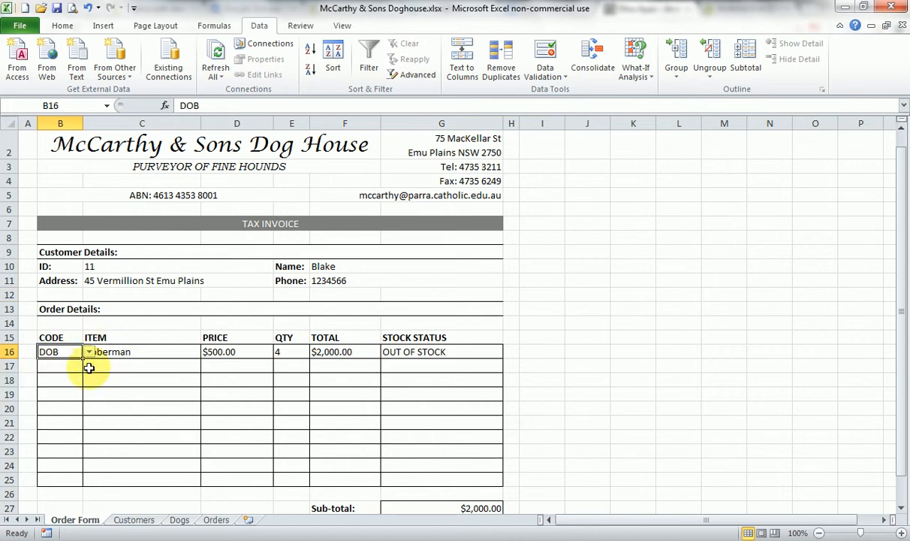
left_click(386, 352)
left_click(296, 352)
type("1")
key("Return")
Step: Set the quantity of the Doberman order line to 0
left_click(293, 351)
type("0")
key("Return")
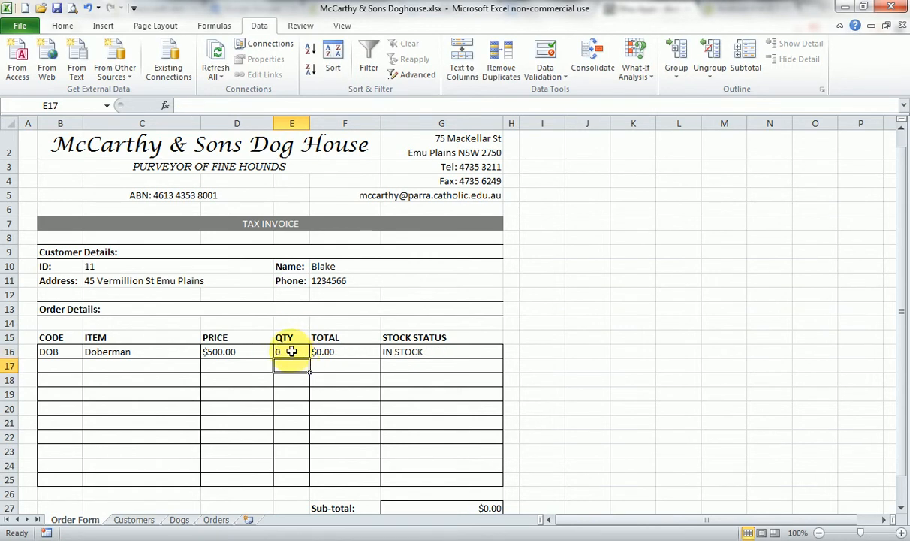
left_click(292, 351)
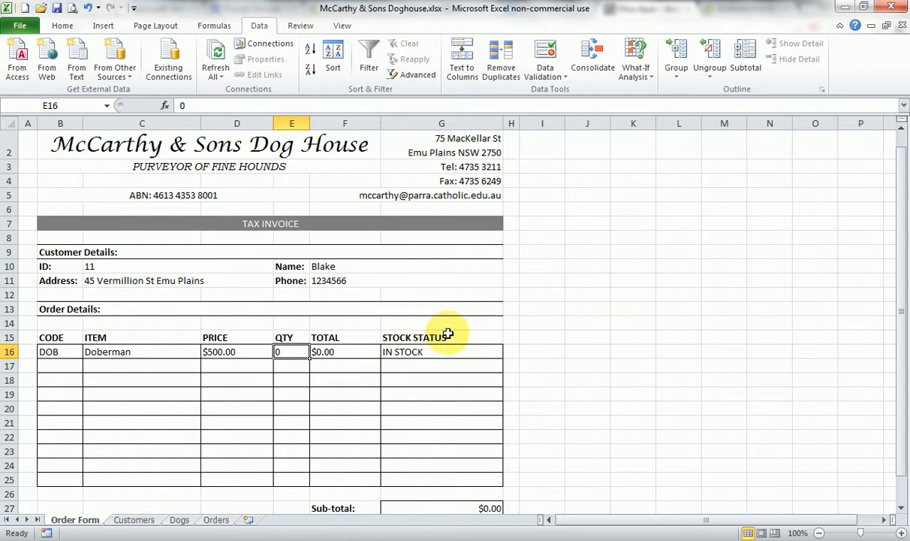
scroll(586, 350, "down", 2)
scroll(585, 350, "up", 2)
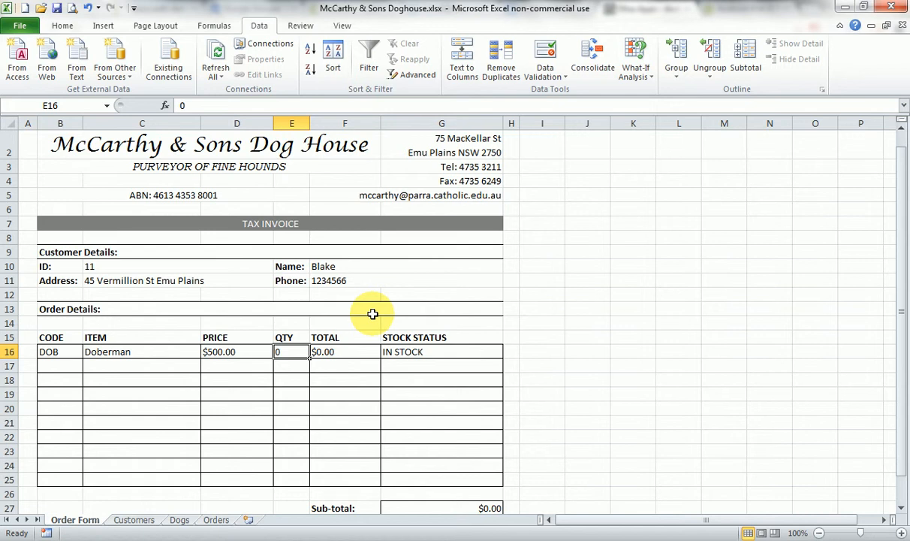
Step: Check the lookup formulas for the customer's name and address, and set the invoice's customer ID to the first customer's
left_click(352, 266)
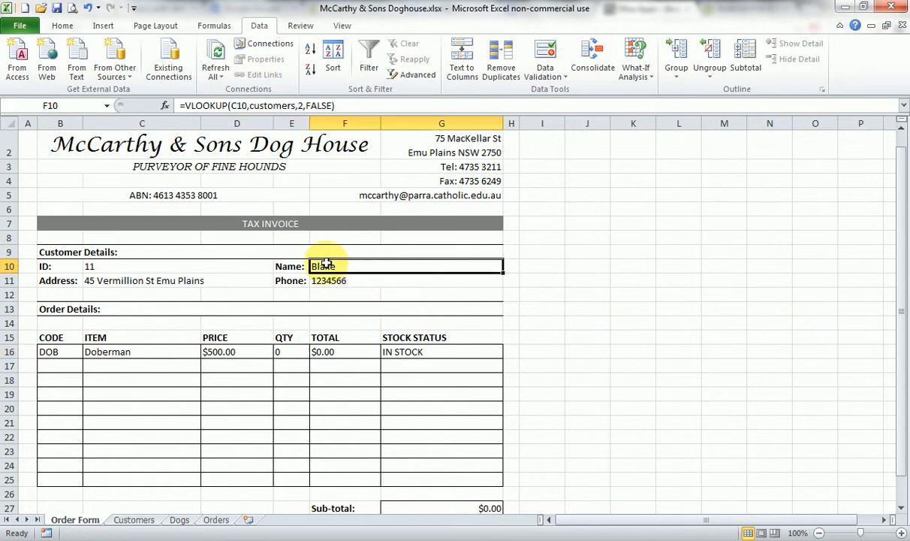
left_click(137, 278)
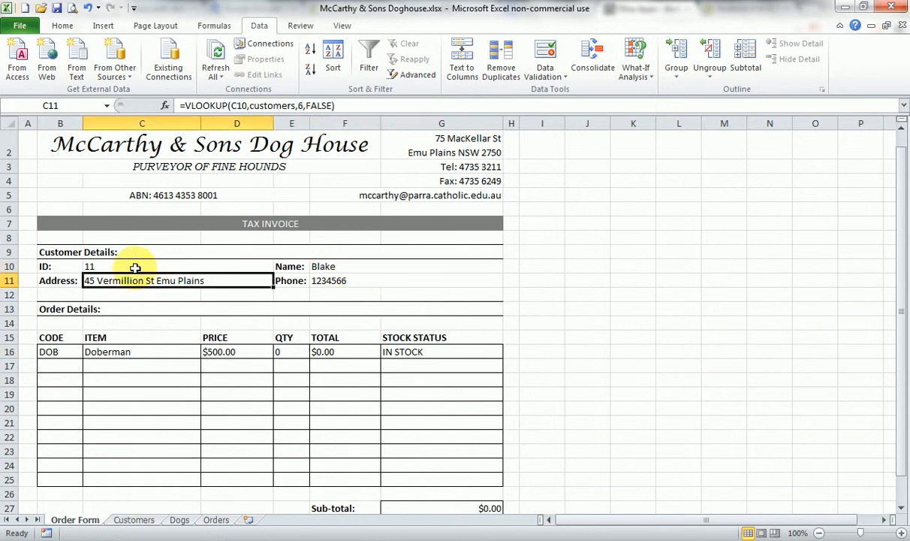
left_click(135, 267)
type("1")
key("Return")
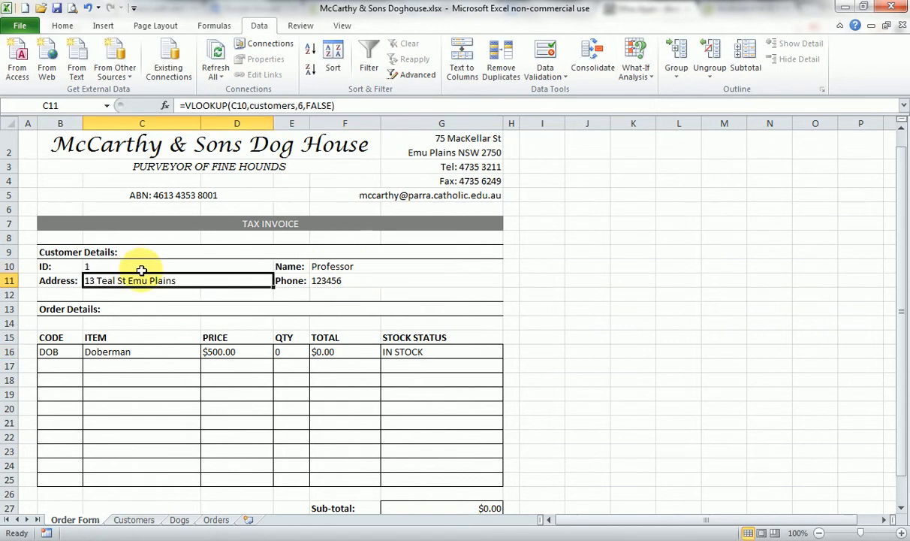
Step: Examine the first and last name columns in the Customers sheet and return to name cell F10 on the Order Form
left_click(328, 266)
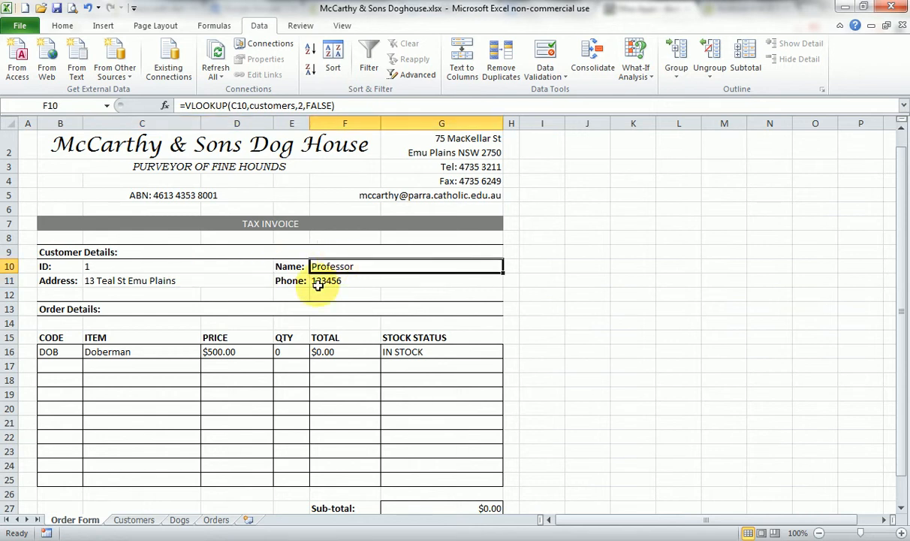
left_click(148, 523)
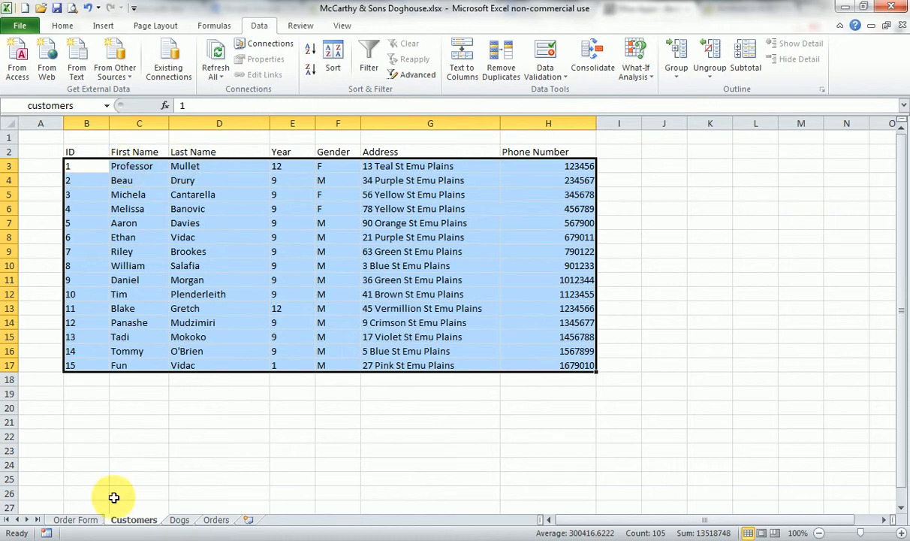
left_click(73, 520)
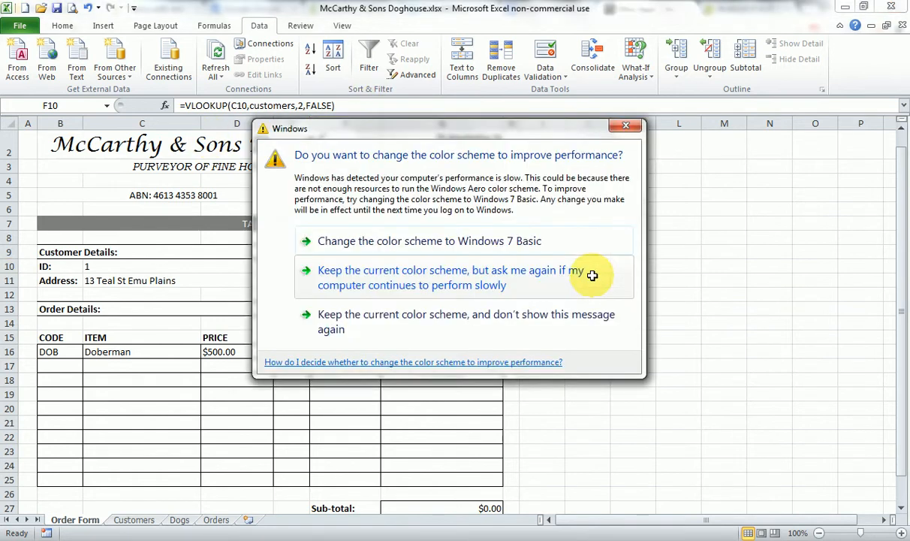
left_click(624, 125)
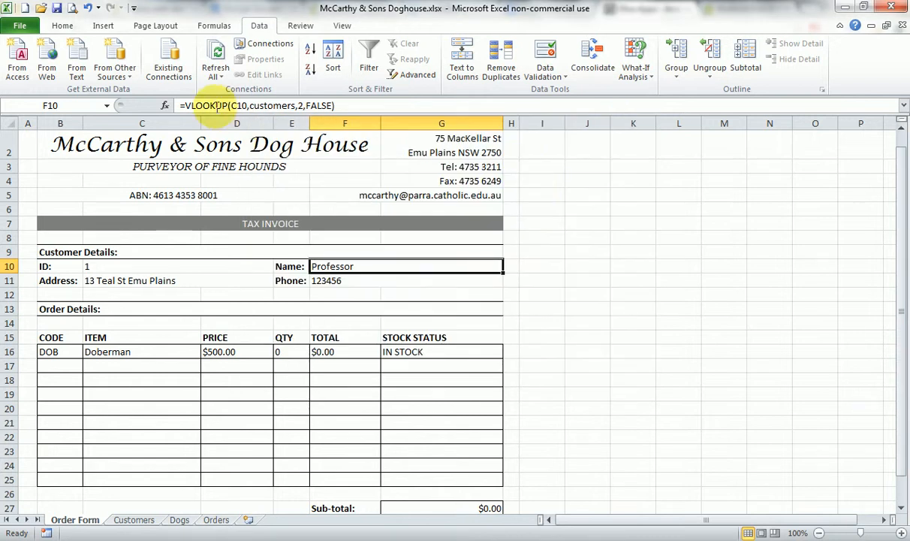
Step: Wrap the VLOOKUP in name cell F10 in a CONCATENATE function and add a space " " as its second text argument
left_click(184, 105)
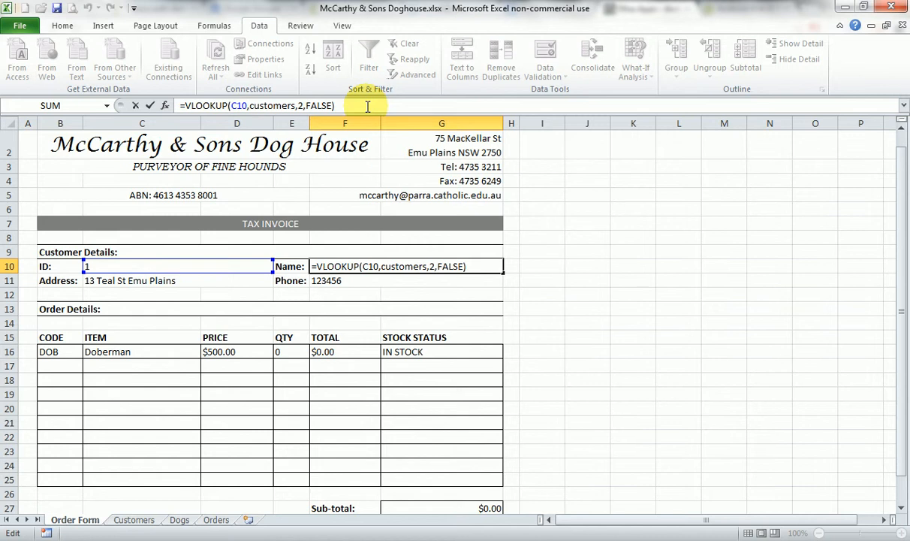
type("CONCATE")
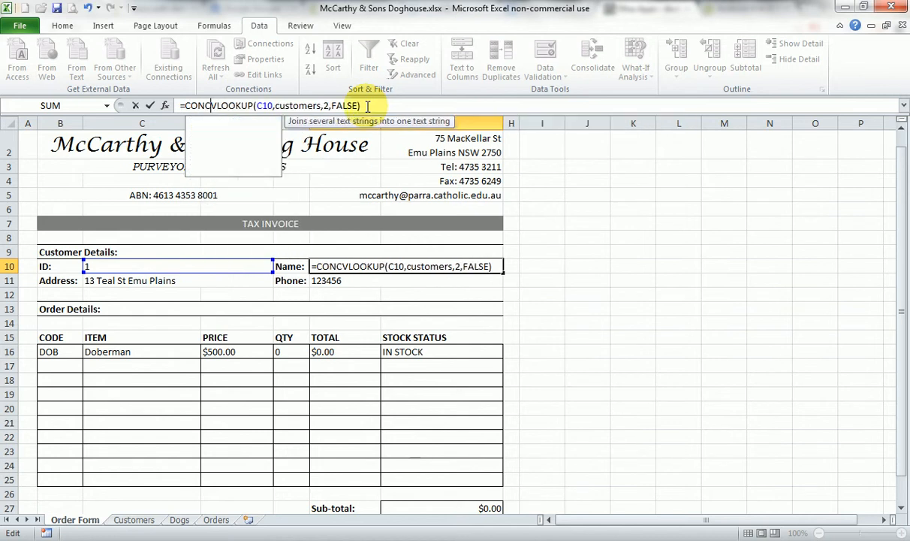
type("NATE")
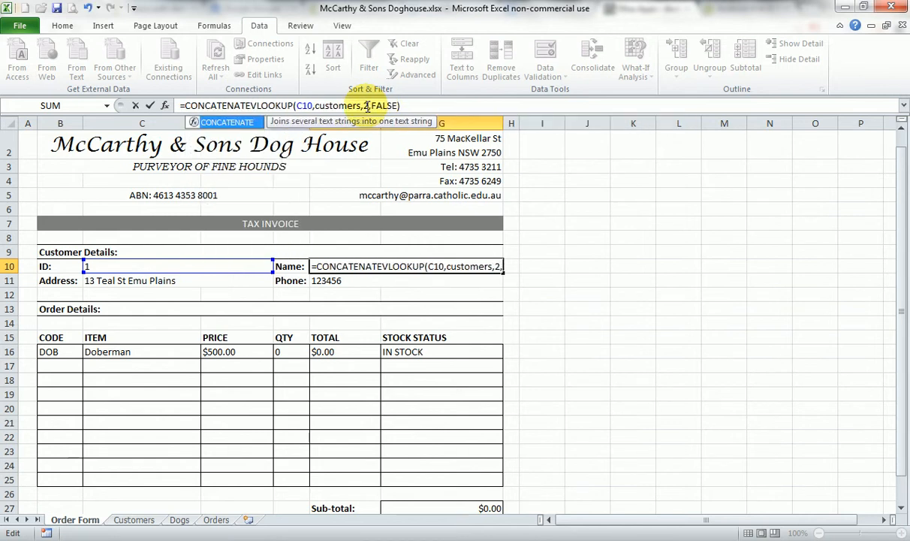
type("(")
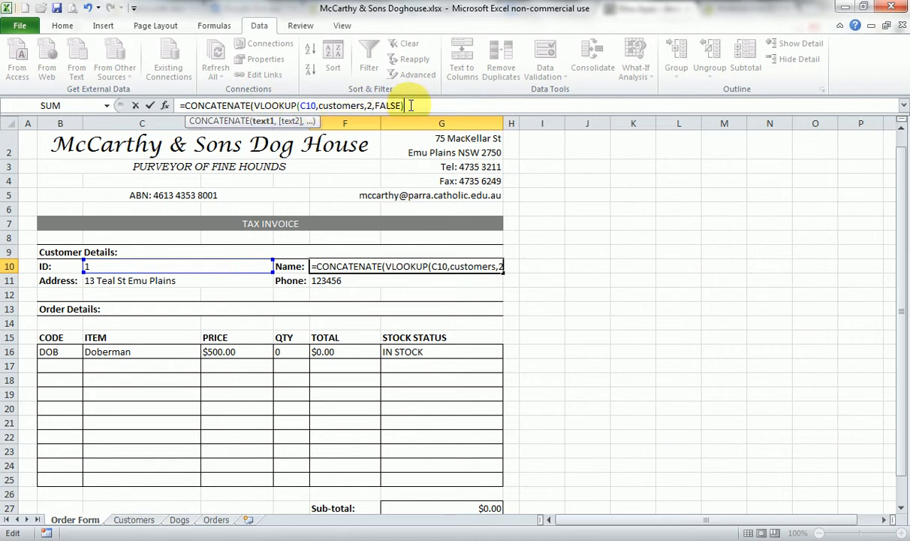
type(",")
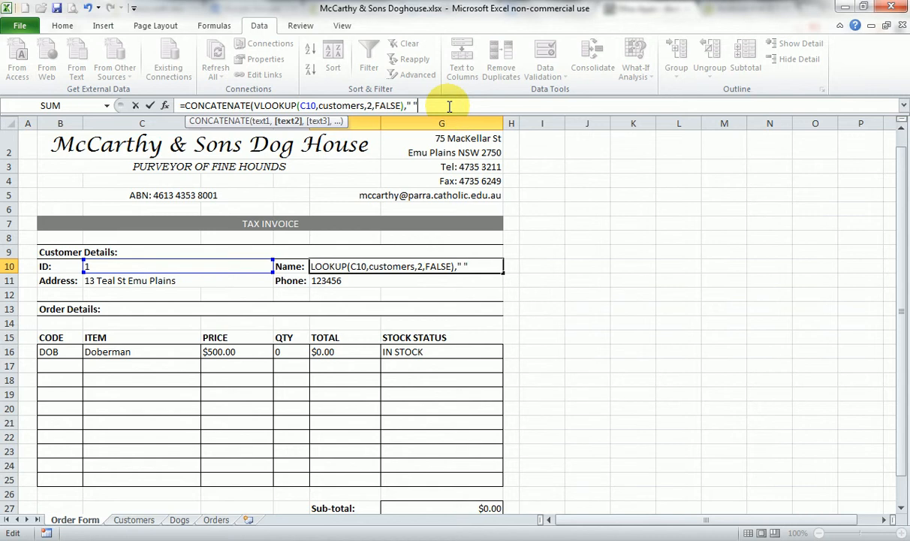
type("\" \",")
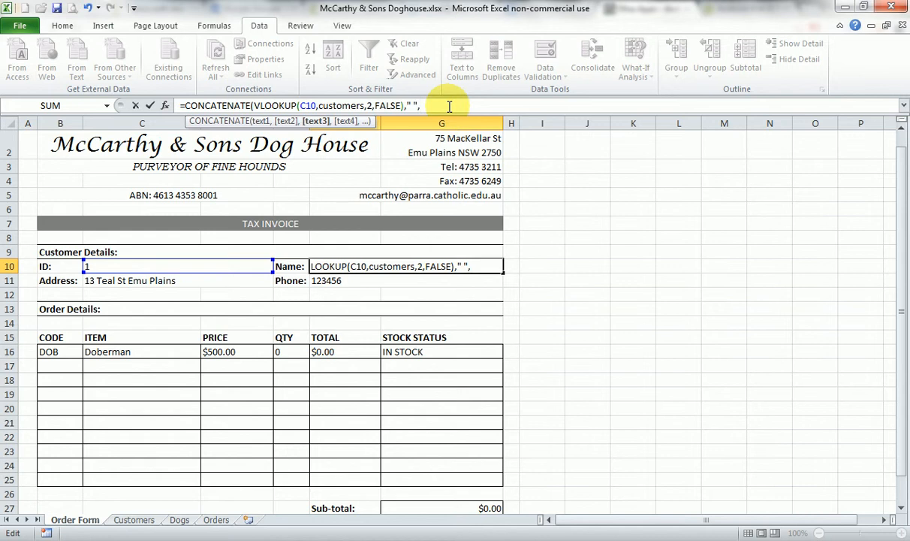
Step: Complete the F10 formula with VLOOKUP(C10,customers,3,false) as the third CONCATENATE argument, and enter it
type("VLOOKU")
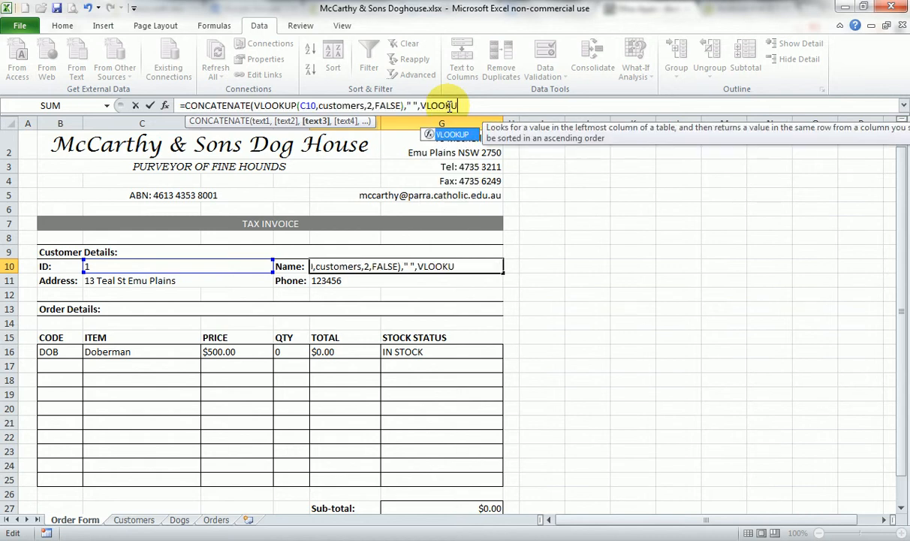
type("P(")
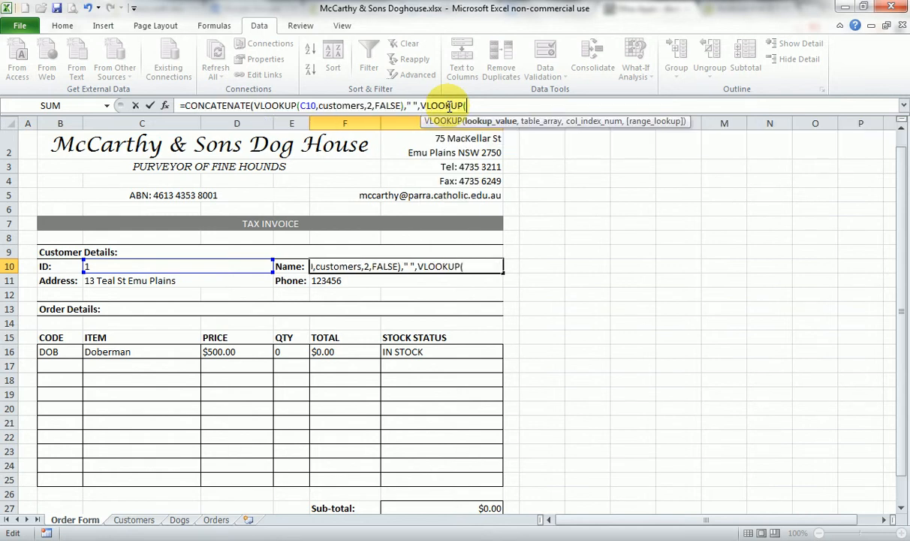
type("C10,")
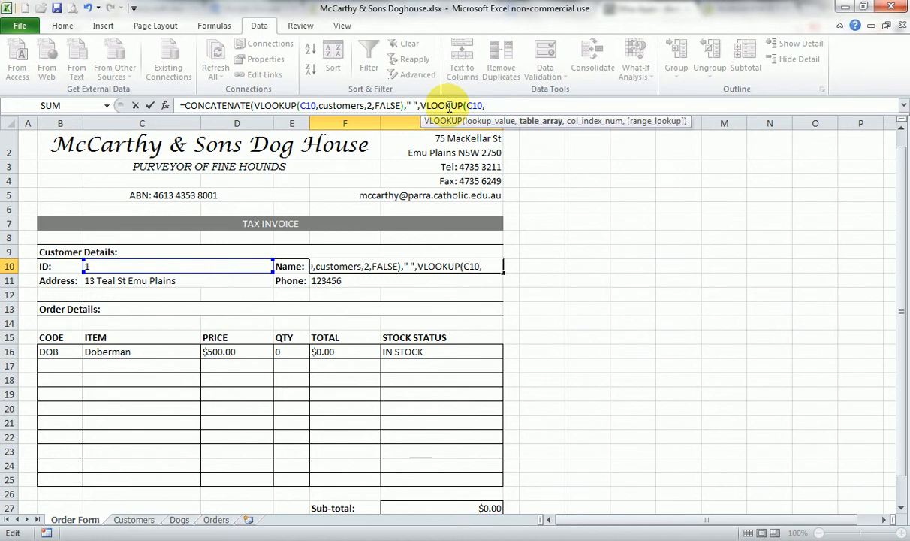
type("customers")
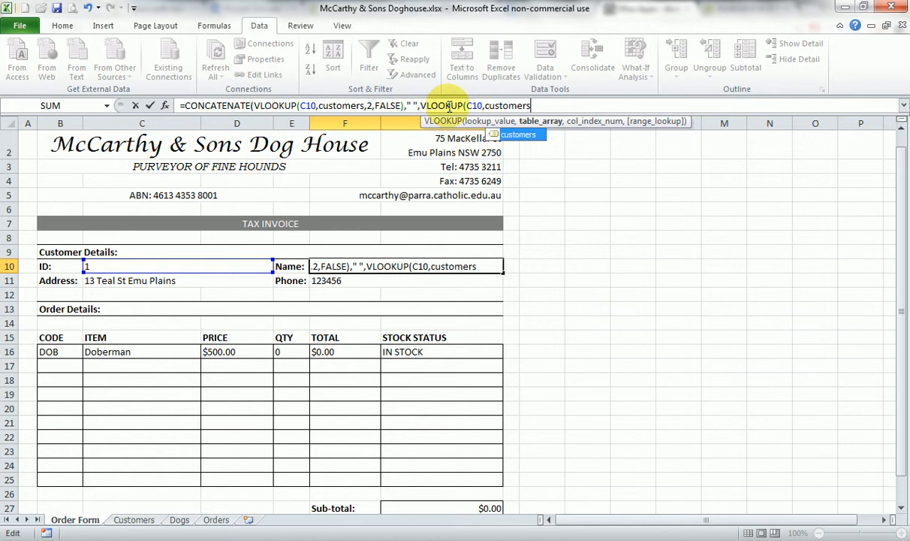
type(",")
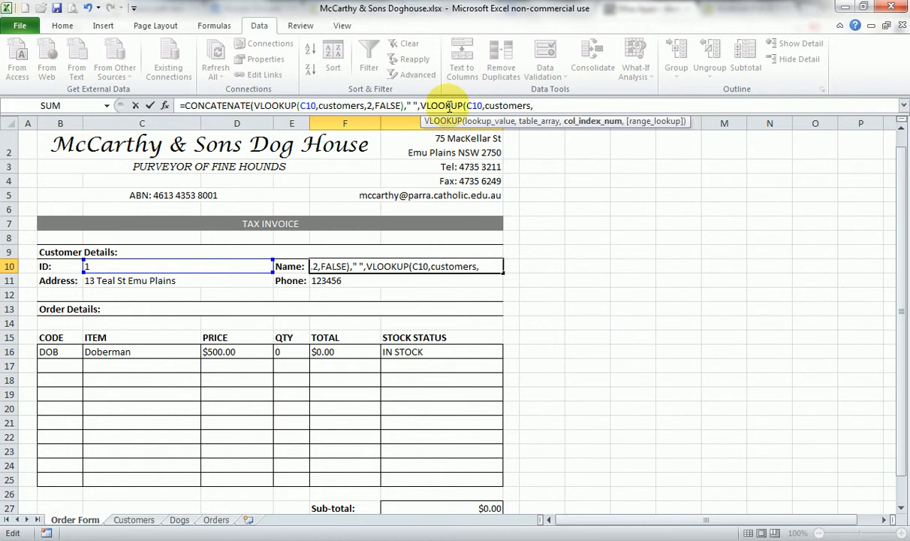
type("3,")
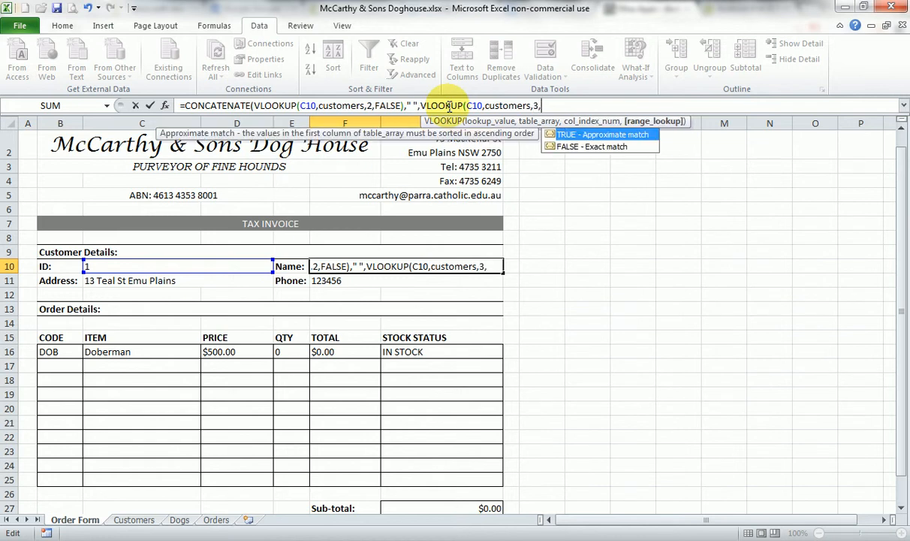
type("false")
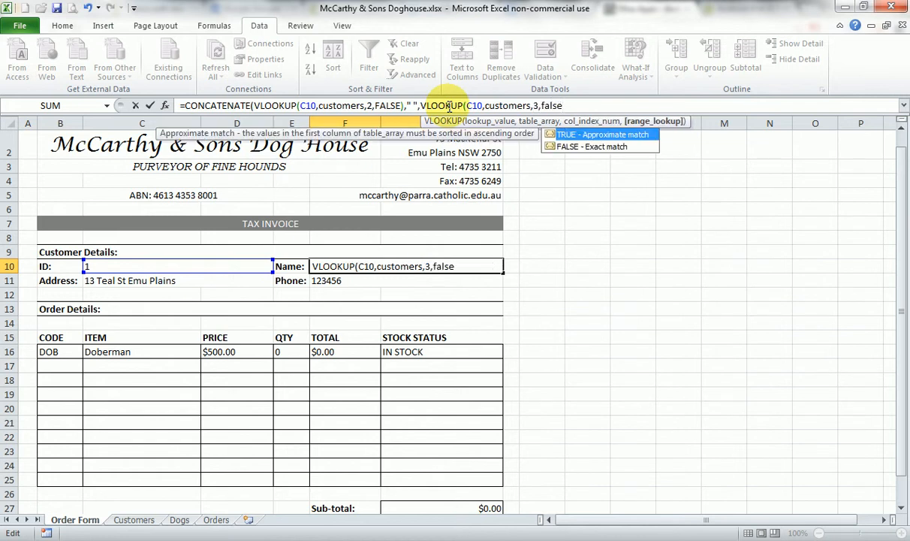
type(")")
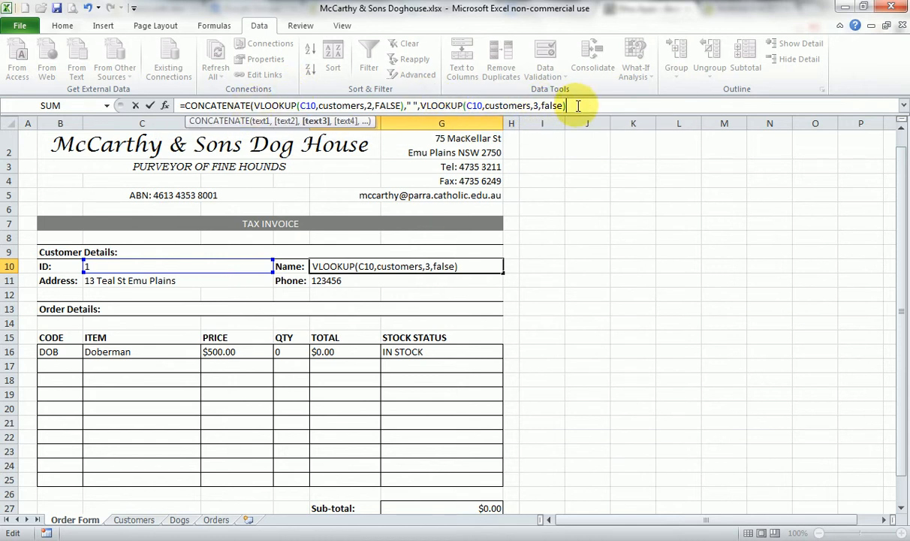
type(")")
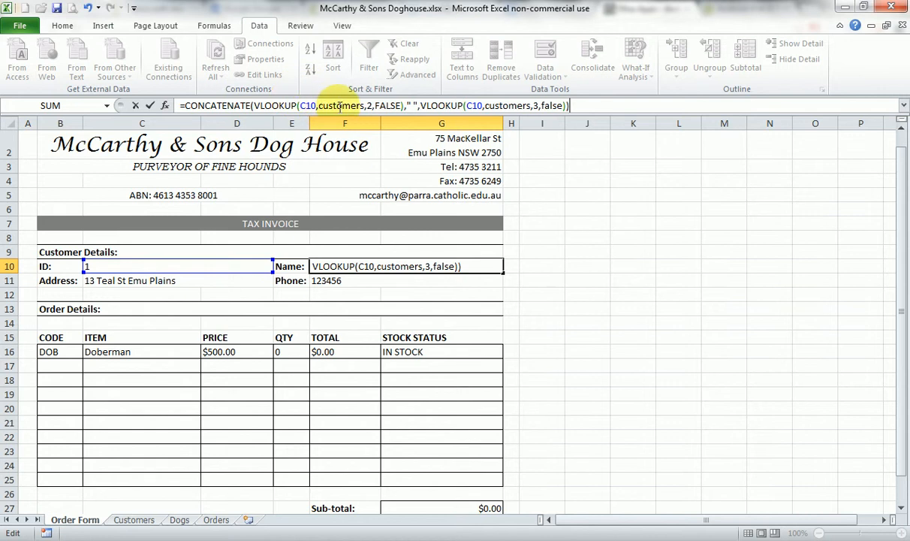
left_click(417, 105)
type(",")
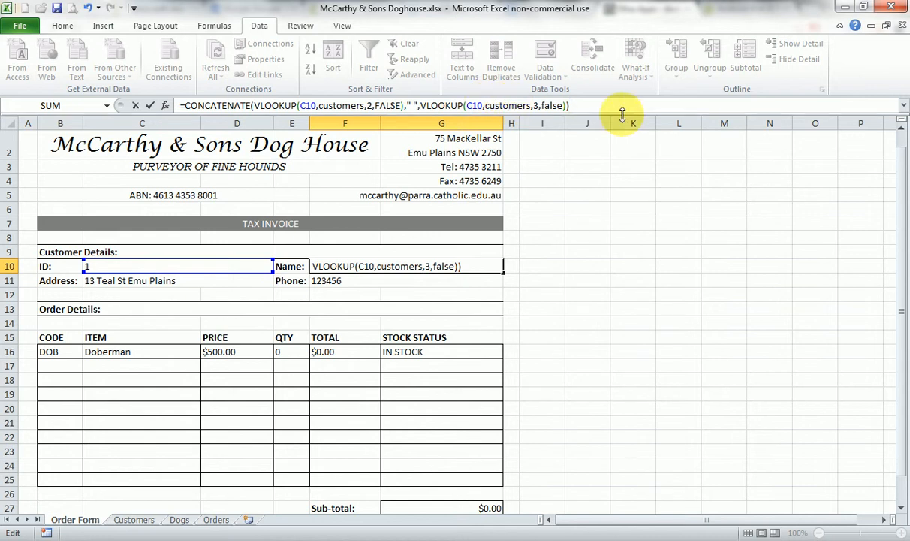
key("Return")
Step: Test the full-name formula by choosing the last customer ID from the list in C10
left_click(404, 267)
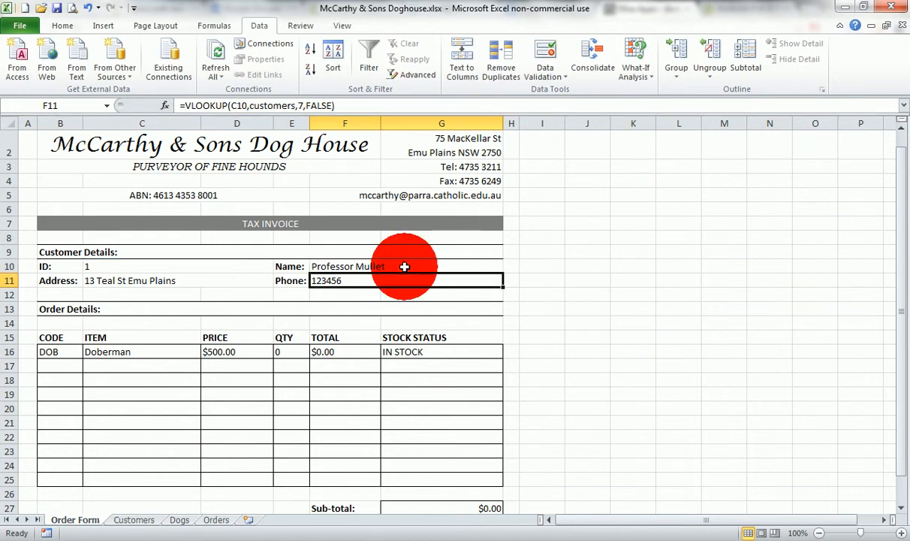
left_click(240, 263)
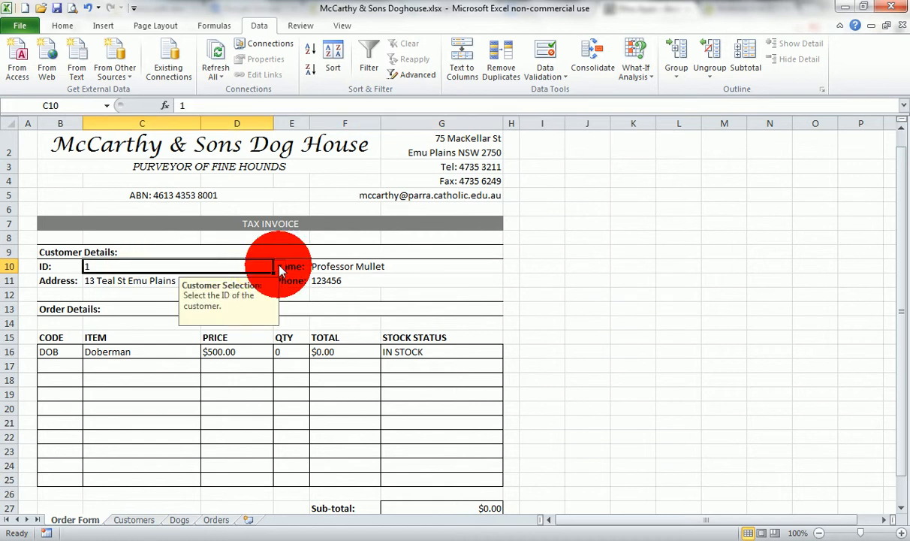
left_click(280, 269)
left_click_drag(280, 295, 279, 331)
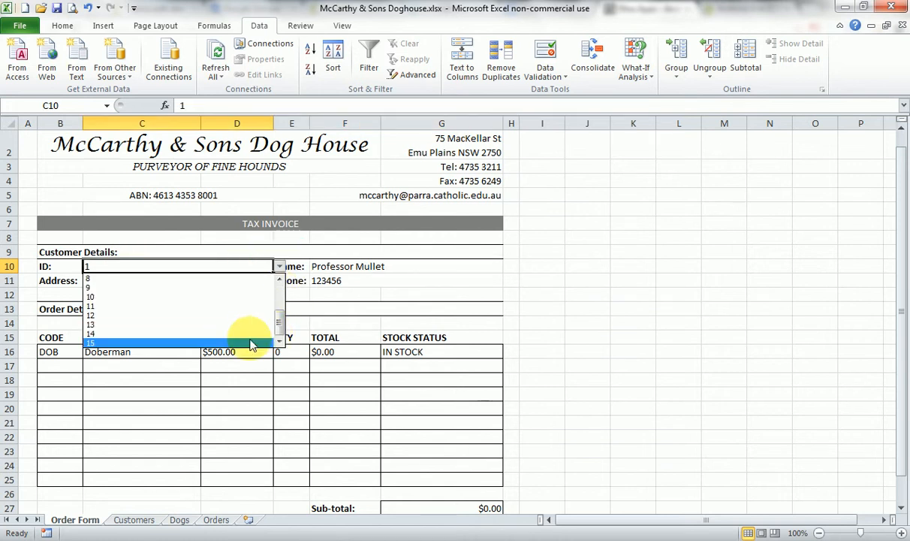
left_click(251, 344)
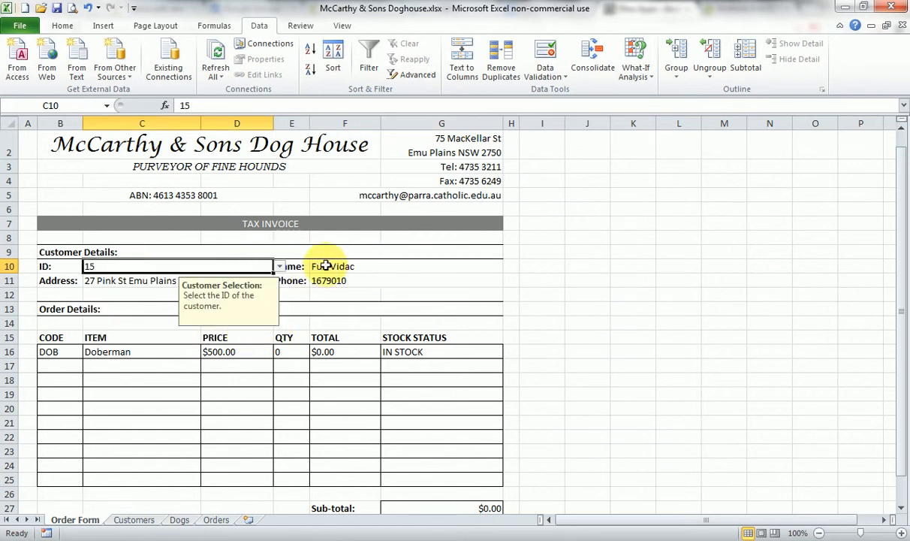
Step: Set the customer ID in C10 back to the first entry in the list
left_click(280, 267)
left_click(280, 294)
left_click(282, 300)
left_click(239, 278)
left_click(560, 278)
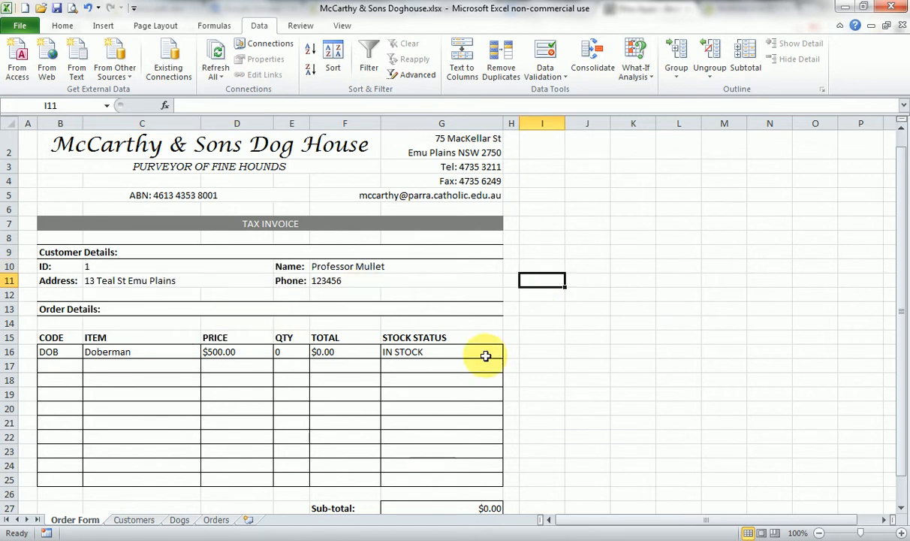
Step: Fill the DOB item code from B16 down to B25, and clear the code in B17
left_click(153, 360)
left_click(112, 352)
left_click(75, 351)
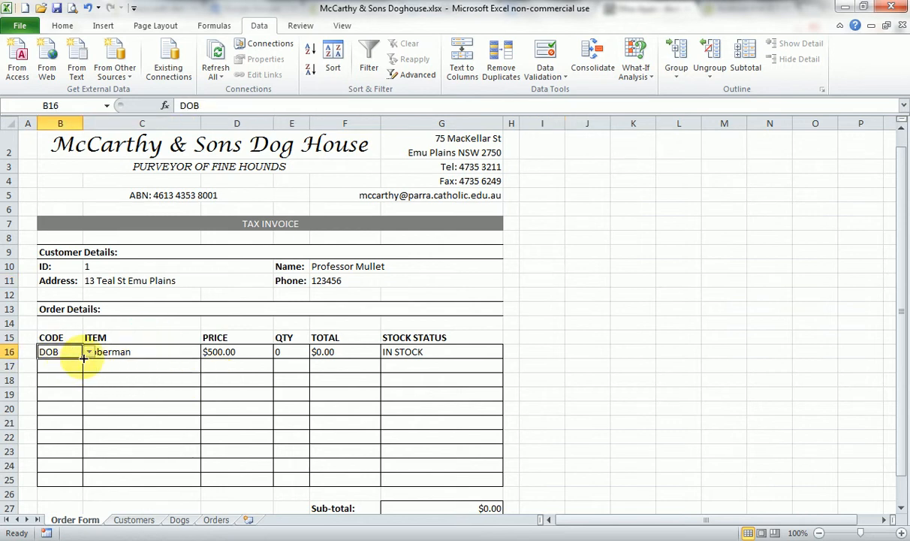
left_click_drag(83, 358, 76, 484)
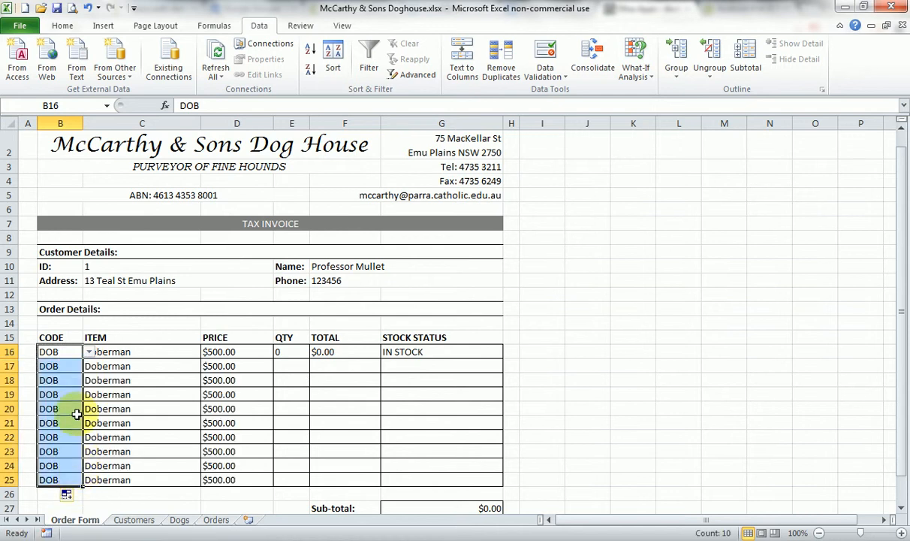
left_click(64, 366)
key("Delete")
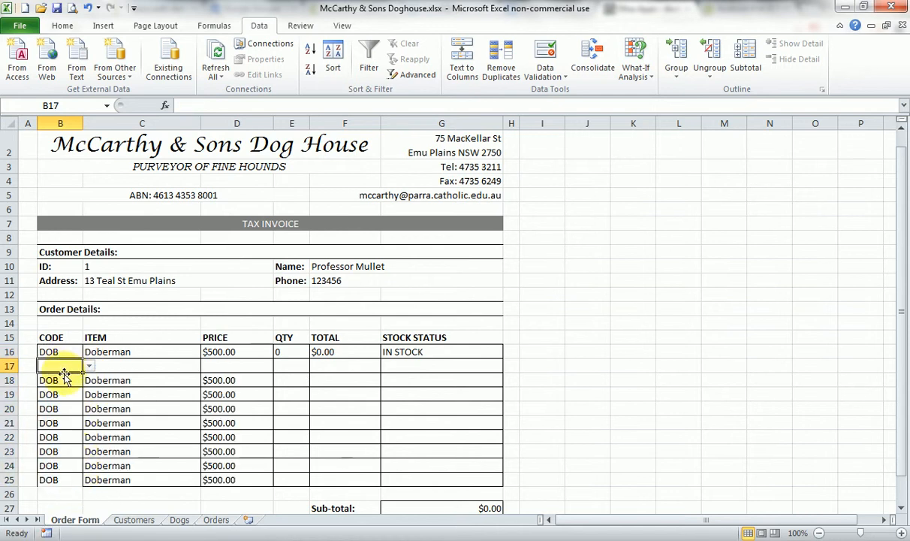
Step: Clear the item codes from B18 through B25 in the order lines
left_click(66, 380)
key("Delete")
left_click(66, 394)
key("Delete")
left_click(66, 408)
key("Delete")
left_click(66, 422)
key("Delete")
left_click(66, 437)
key("Delete")
left_click(66, 451)
key("Delete")
left_click(66, 466)
key("Delete")
left_click(65, 480)
key("Delete")
Step: Choose item code BLO in B21 and check the item lookup formula in C21
left_click(63, 422)
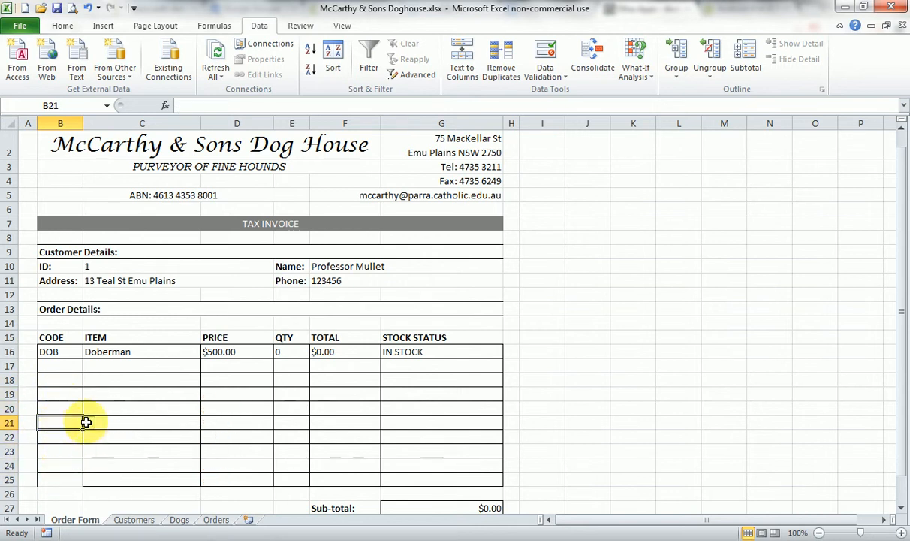
left_click(89, 422)
left_click(61, 462)
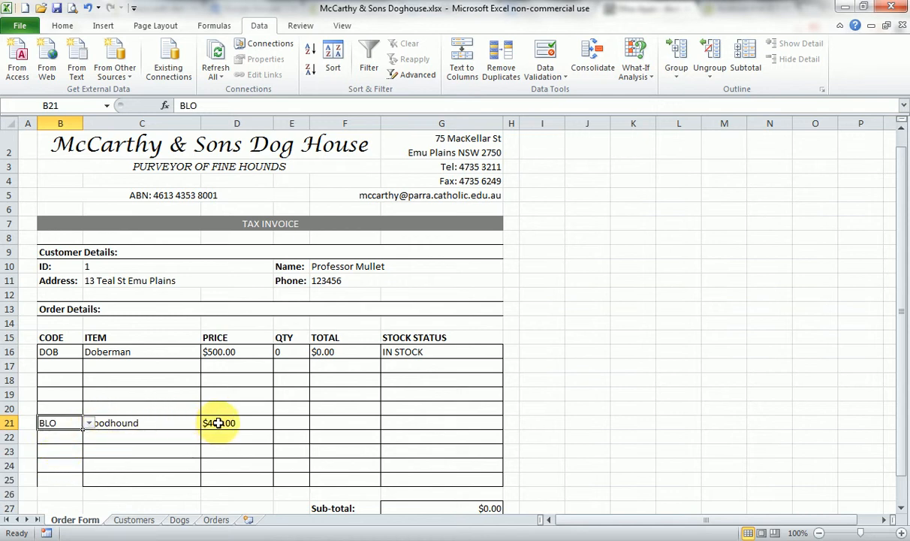
left_click(168, 424)
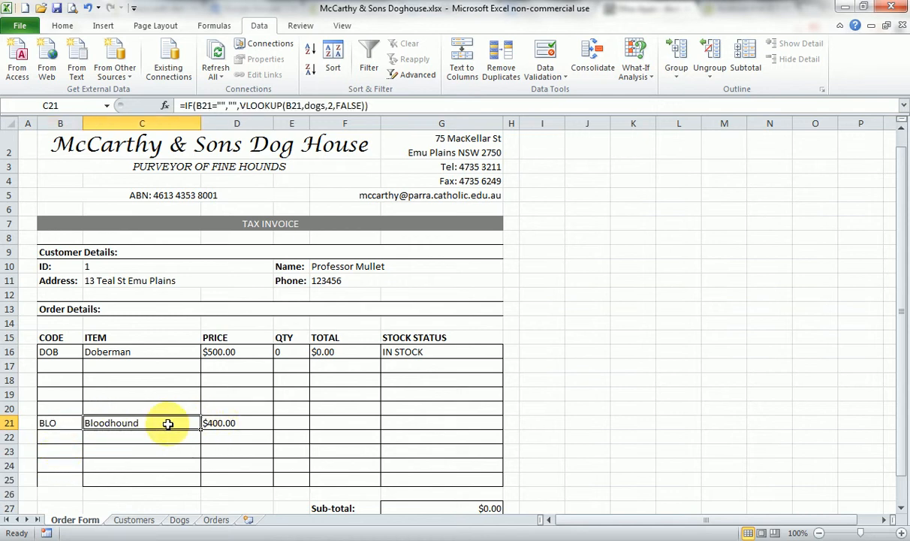
Step: Fill the plain VLOOKUP formulas for item in C16 and price in D16 down to row 25
left_click(105, 351)
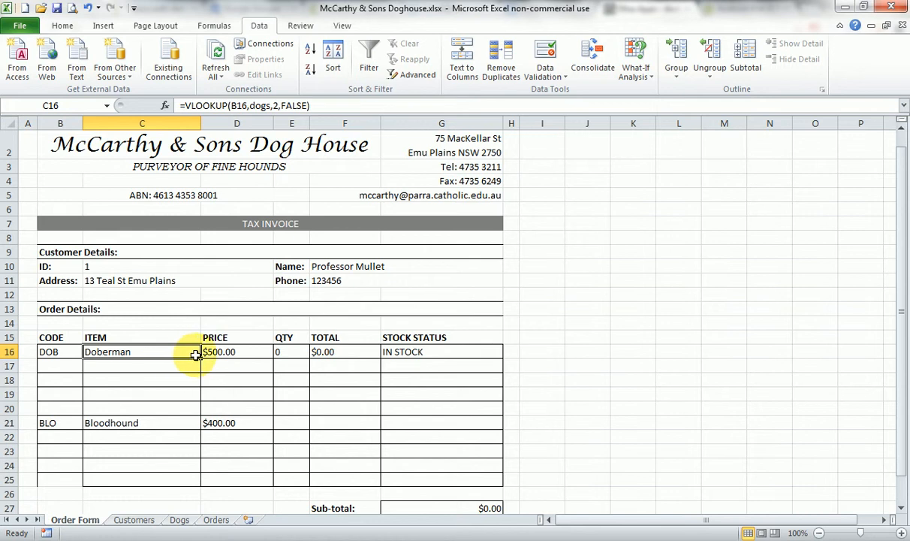
left_click_drag(199, 356, 203, 483)
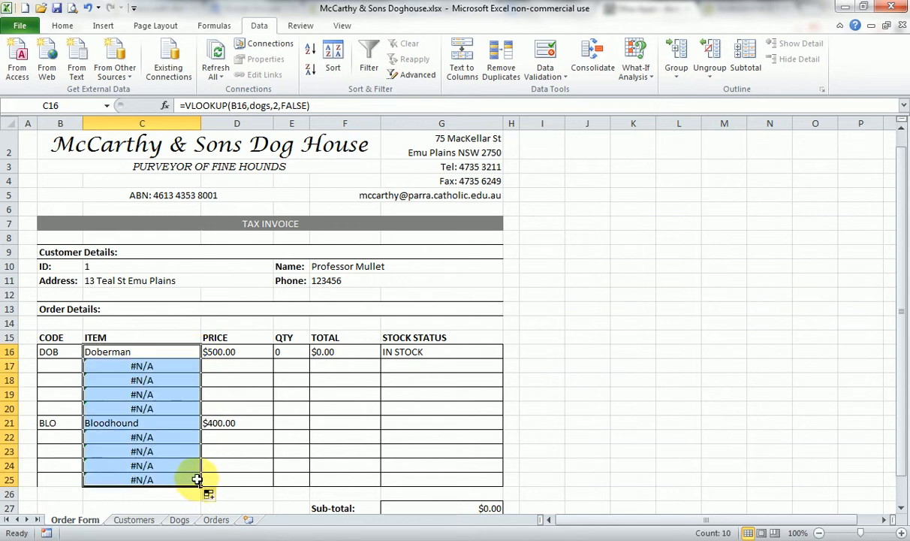
left_click(237, 352)
left_click_drag(273, 358, 282, 467)
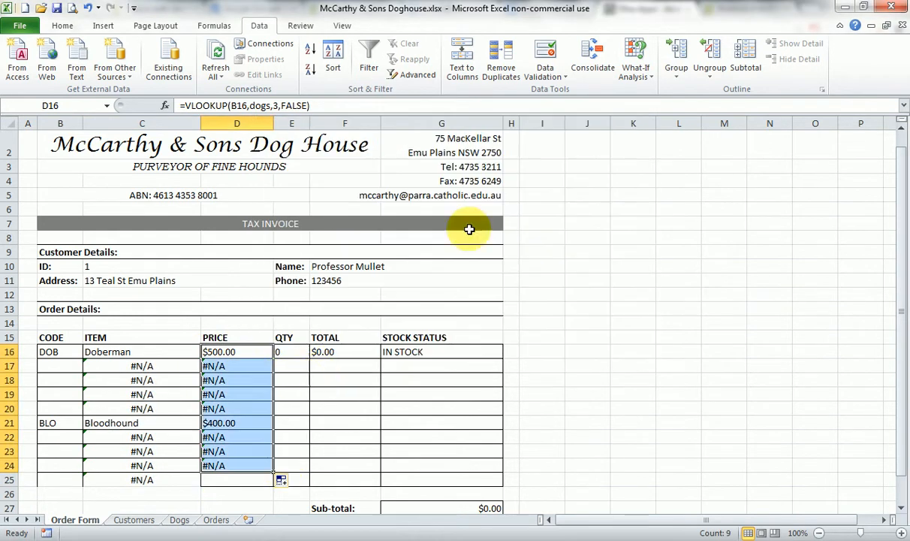
left_click(254, 351)
left_click_drag(272, 359, 265, 483)
left_click(335, 408)
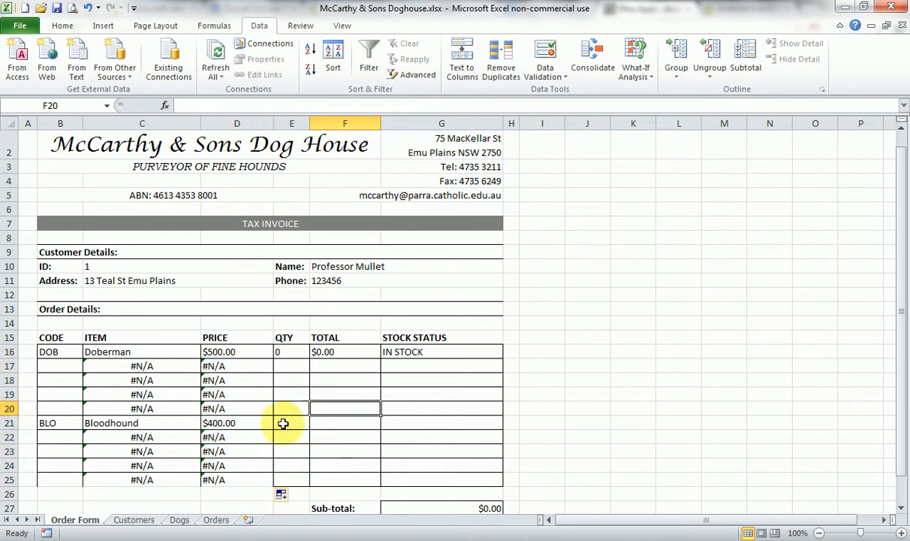
Step: Check the item lookup formula in C17 and clear the item code in B16
left_click(134, 367)
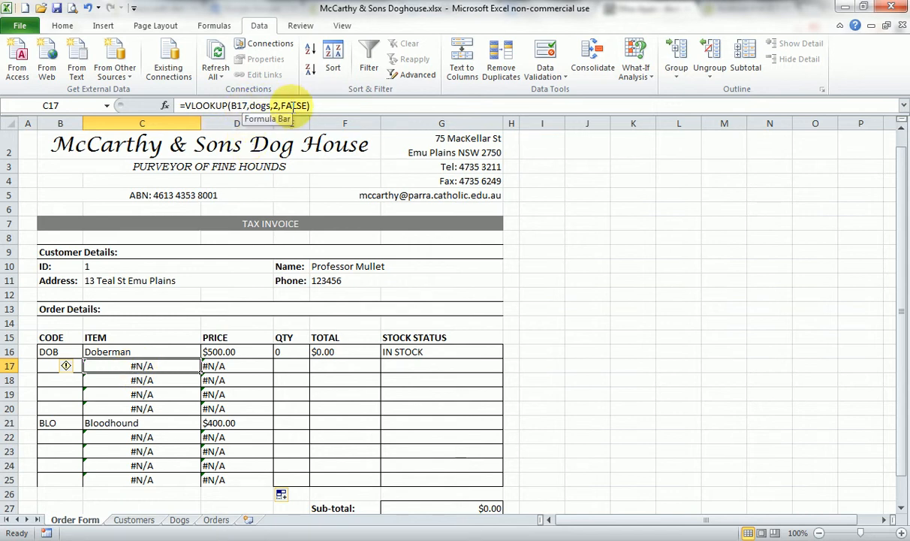
left_click(46, 365)
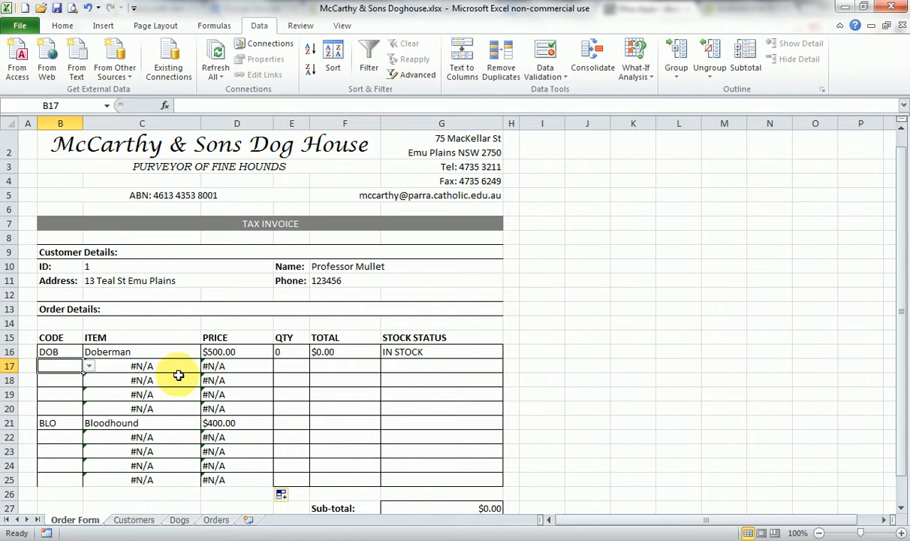
left_click(71, 351)
key("Delete")
left_click(112, 378)
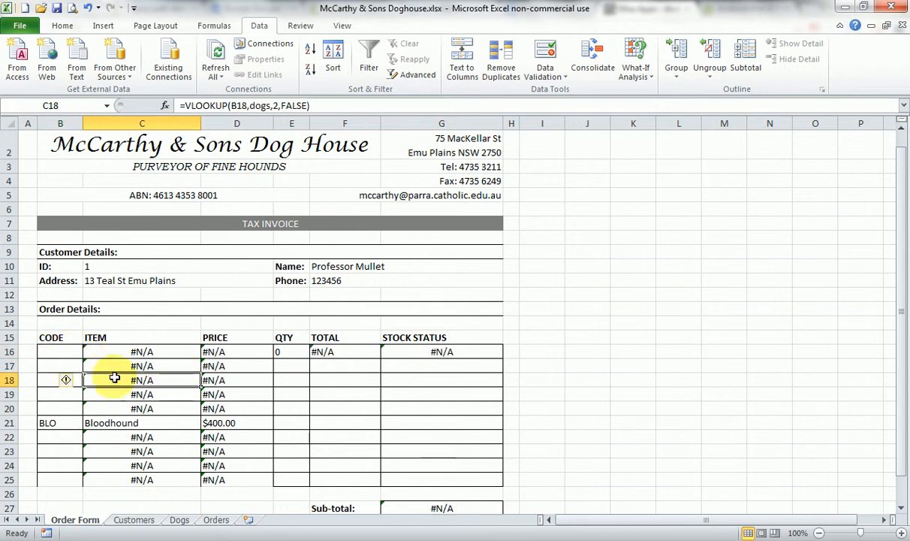
Step: Wrap the item lookup in C16 in a blank check: =IF(B16="","",VLOOKUP(B16,dogs,2,FALSE))
left_click(111, 352)
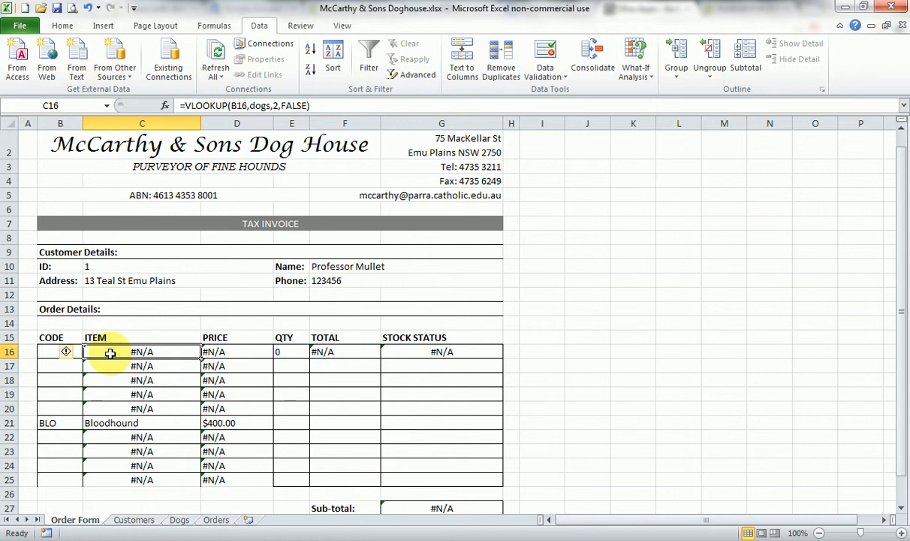
left_click(189, 105)
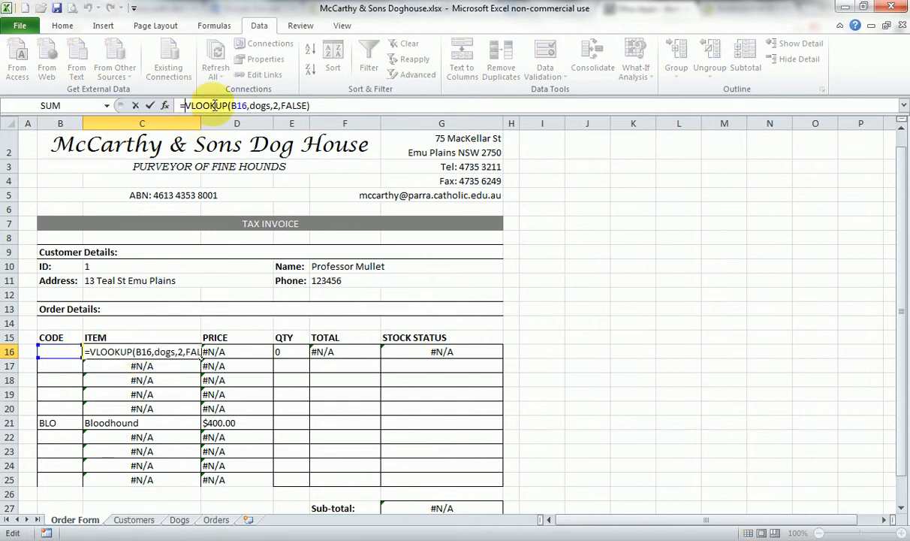
type("IF")
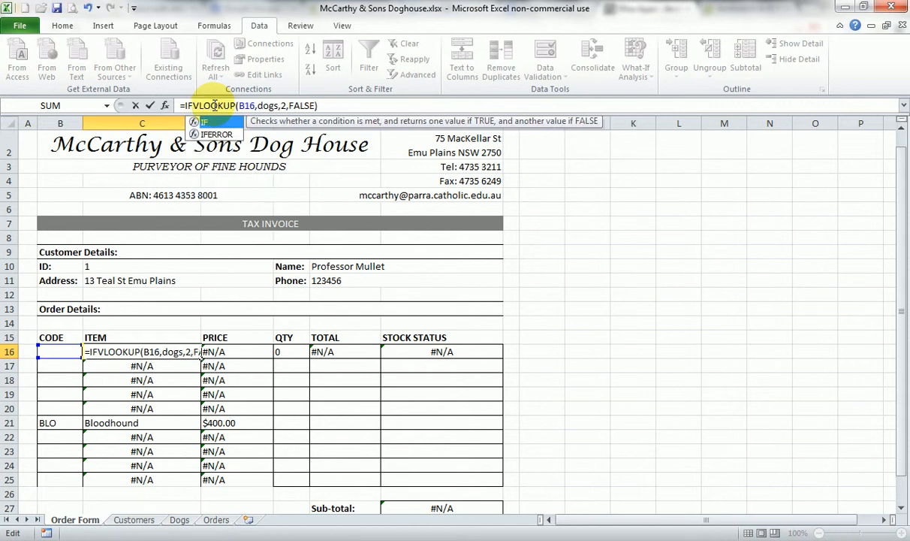
type("(")
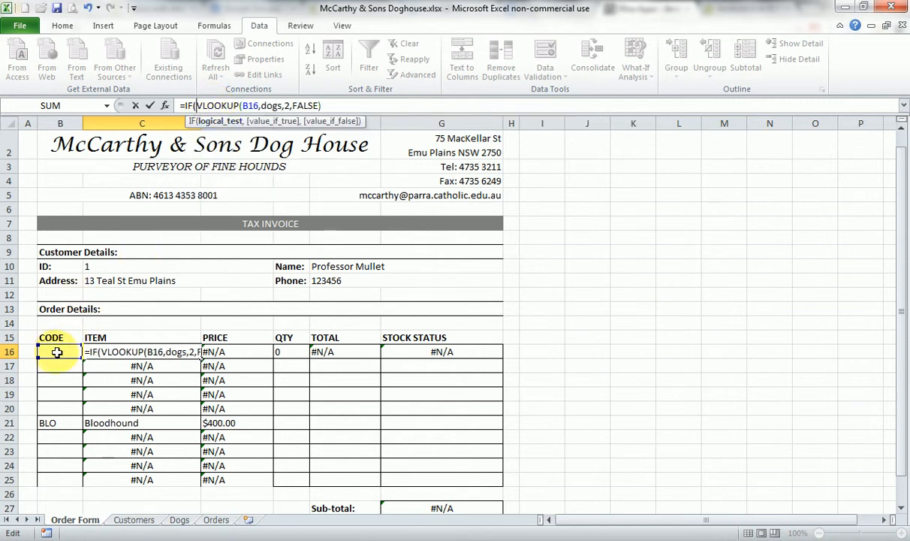
left_click(60, 352)
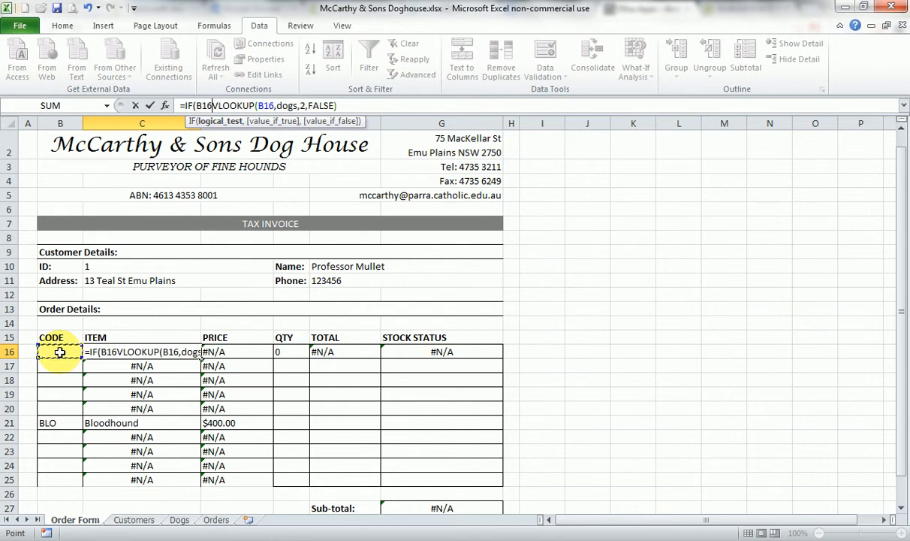
type("=")
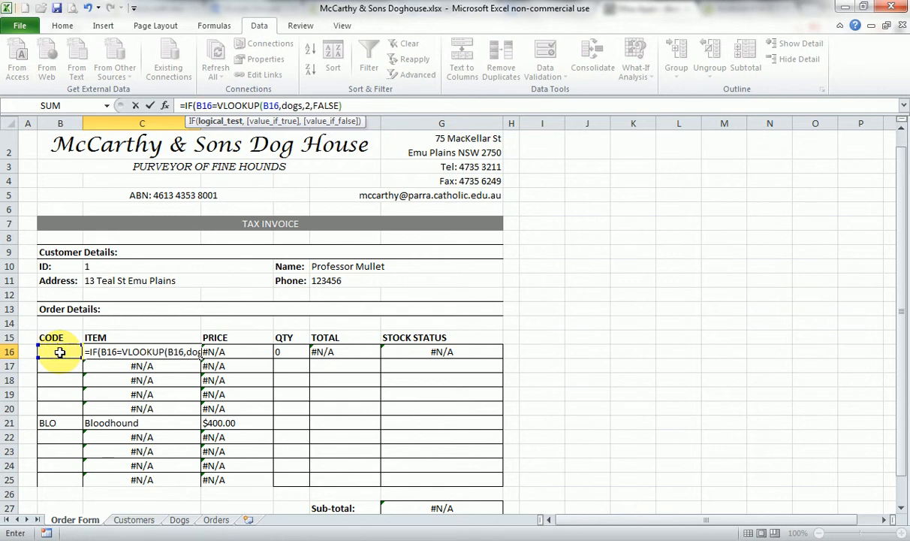
type("\"\",")
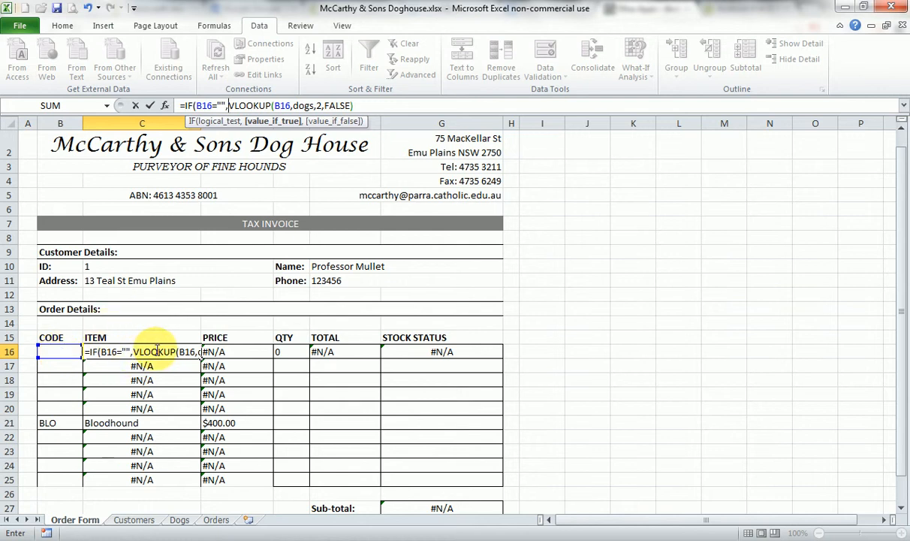
type("\"\"")
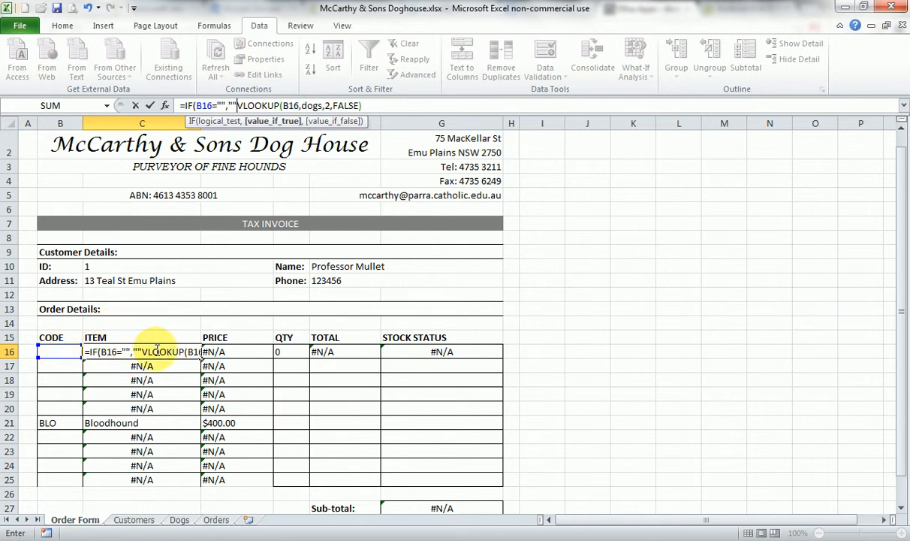
type(",")
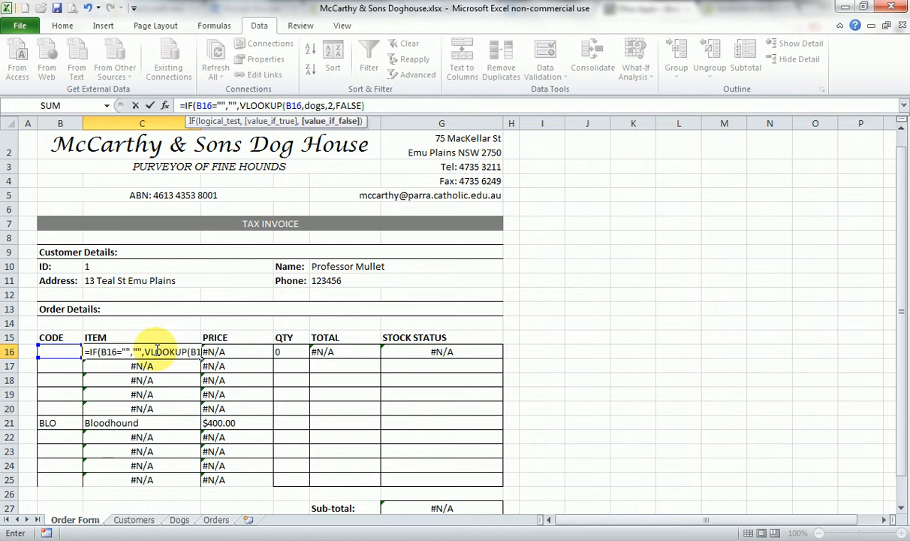
key("End")
left_click(371, 106)
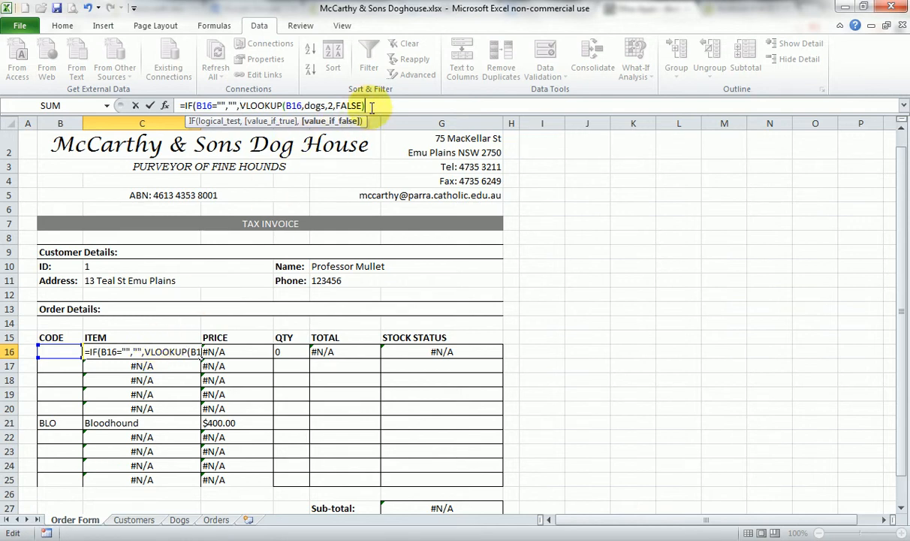
type(")")
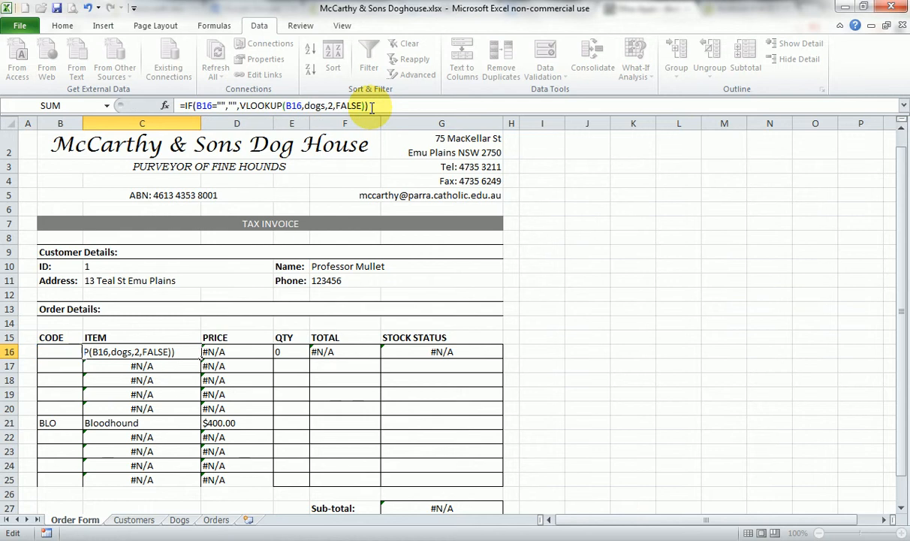
key("Return")
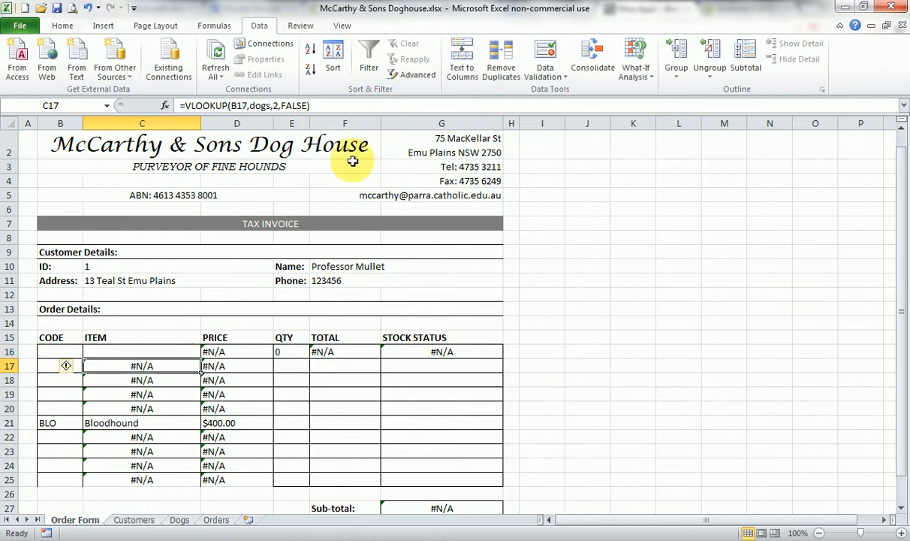
Step: Fill the IF item formula from C16 down to C25
left_click(134, 351)
left_click_drag(202, 358, 202, 481)
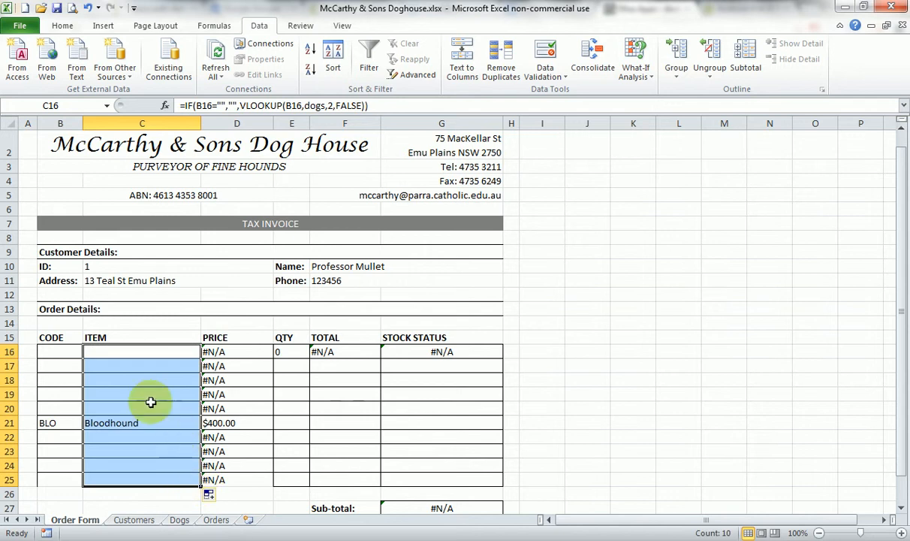
left_click(105, 353)
Step: Test the item formula by choosing code HUS in B17, and clear that code again
left_click(71, 364)
left_click(87, 366)
left_click(54, 395)
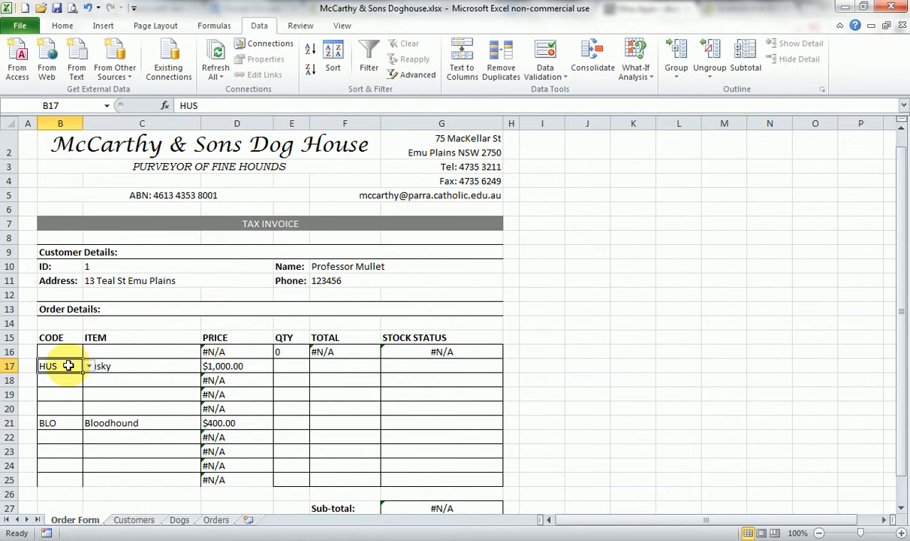
key("Delete")
Step: Wrap the price lookup in D16 in a blank check: =IF(B16="","",VLOOKUP(B16,dogs,3,FALSE))
left_click(102, 349)
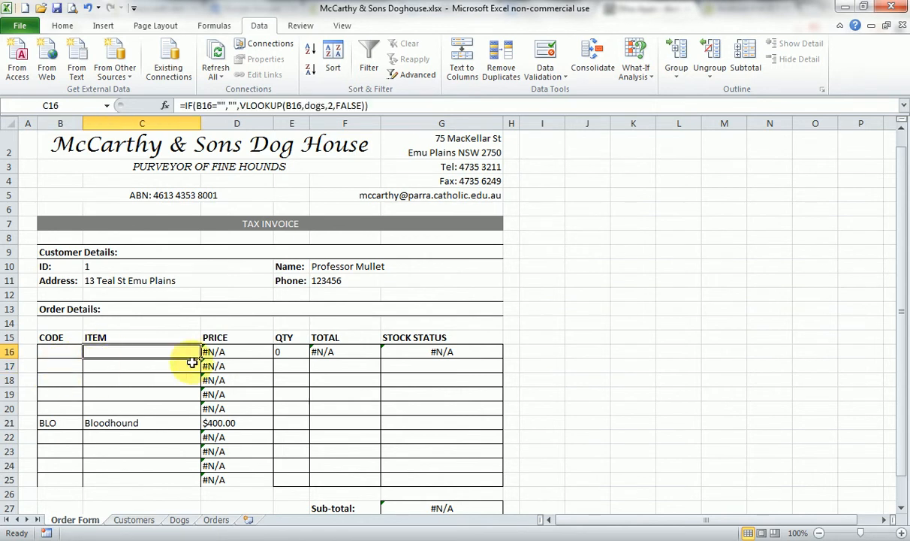
left_click(214, 353)
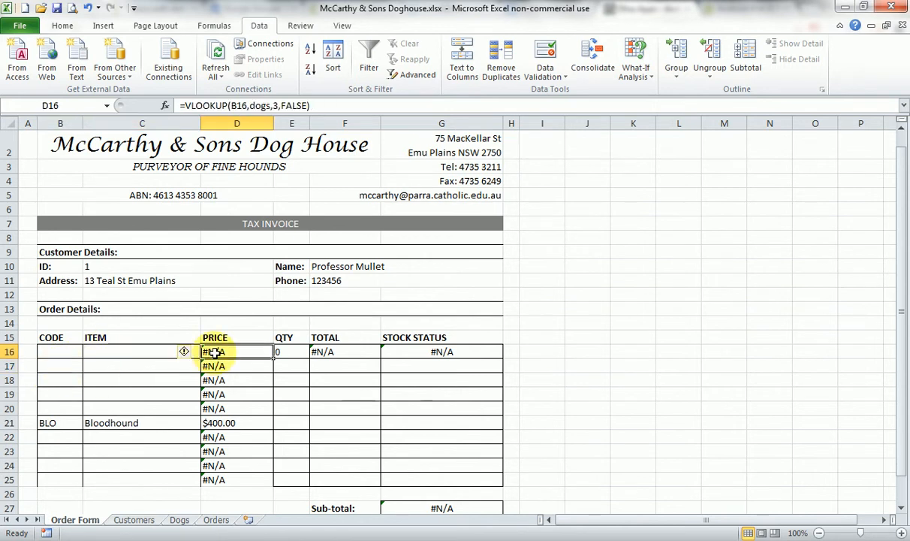
left_click(184, 106)
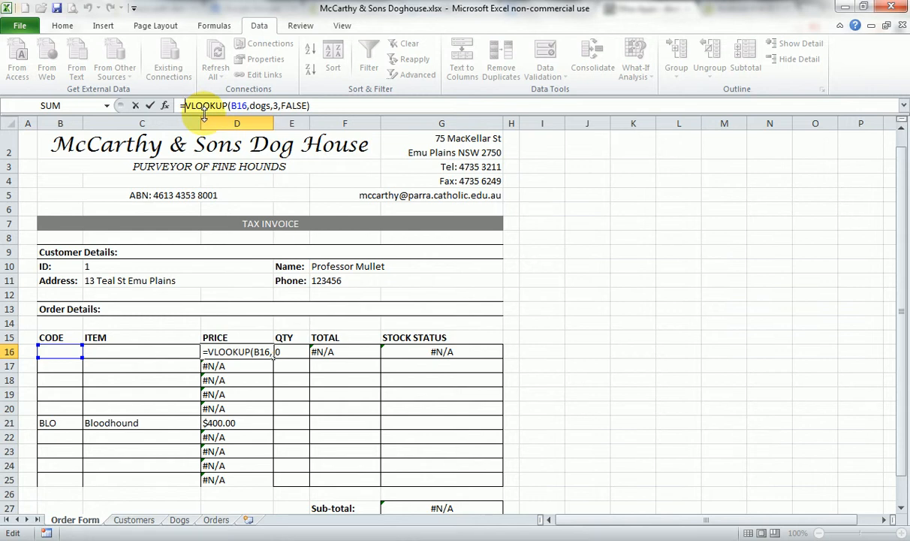
type("IF(")
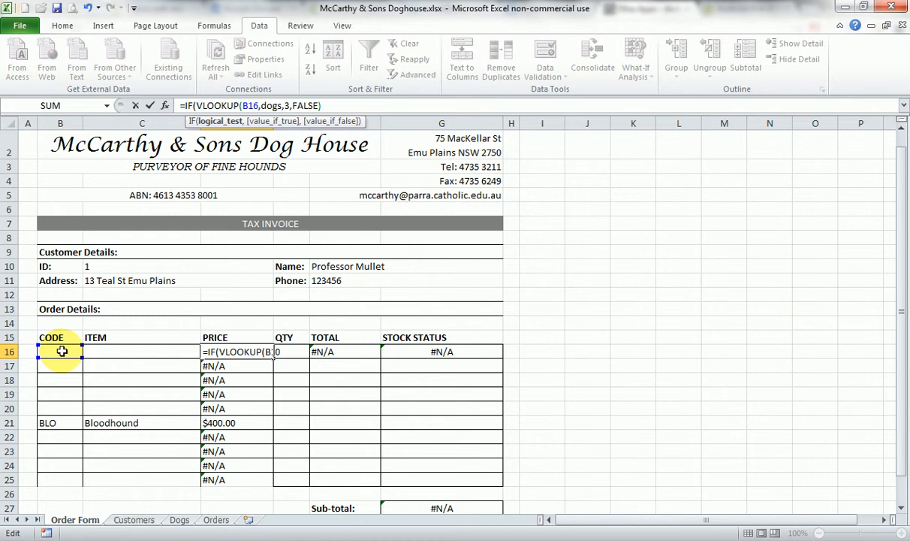
left_click(62, 350)
type("=\"\",\"\"")
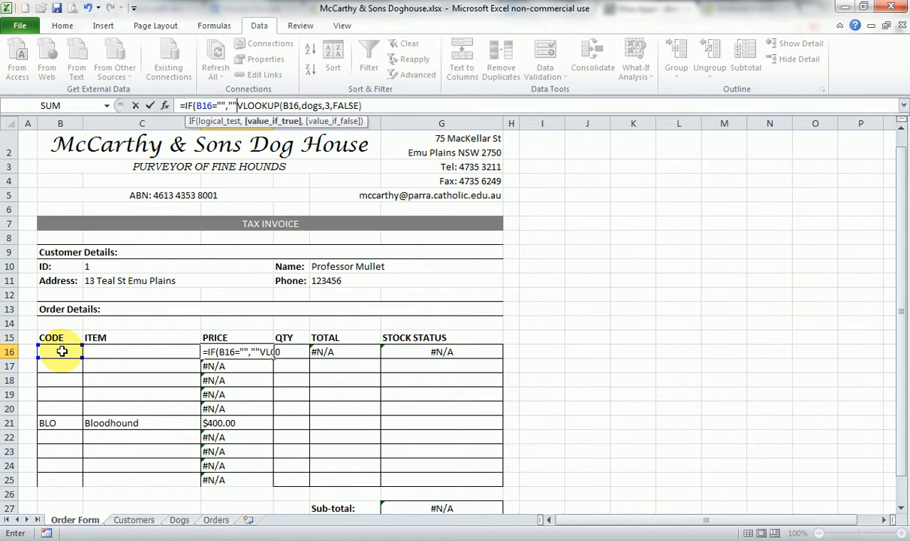
type(",")
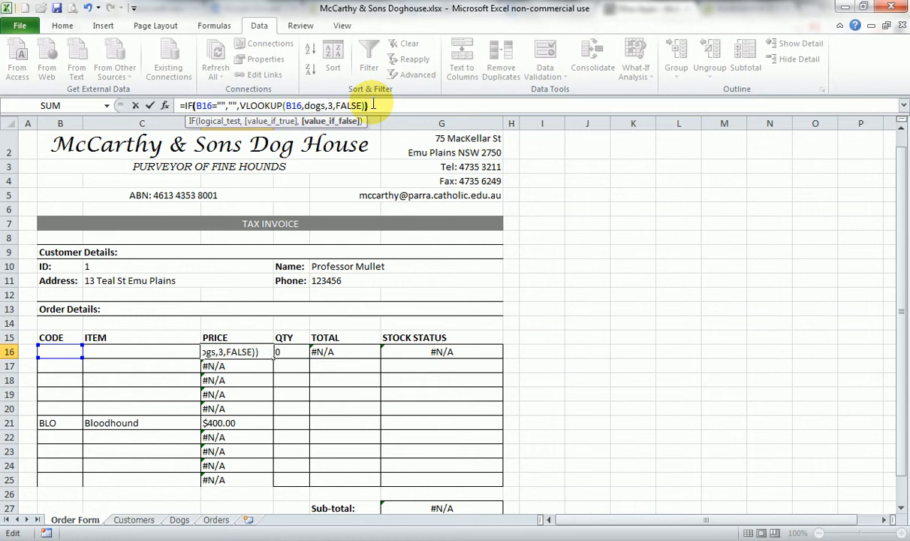
type(")")
key("Return")
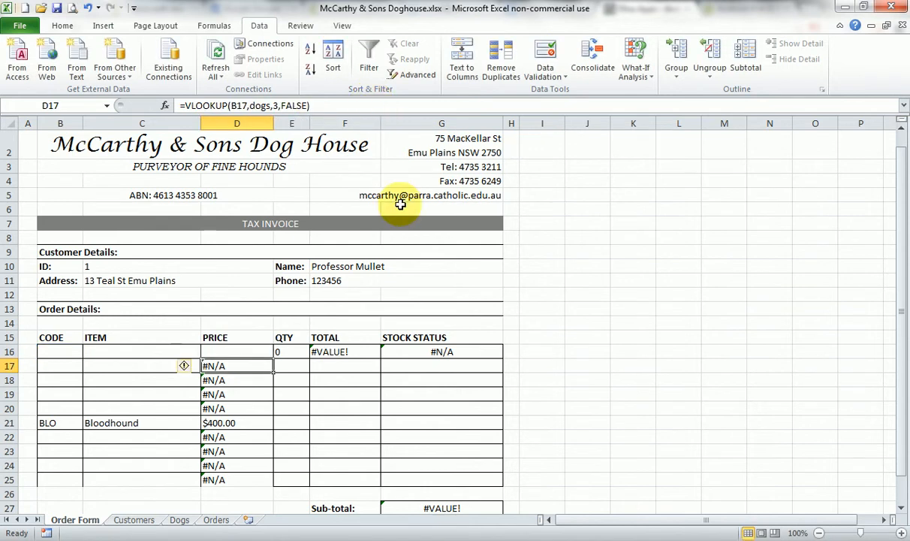
Step: Fill the IF price formula from D16 down to D25
left_click(241, 349)
left_click_drag(275, 359, 274, 481)
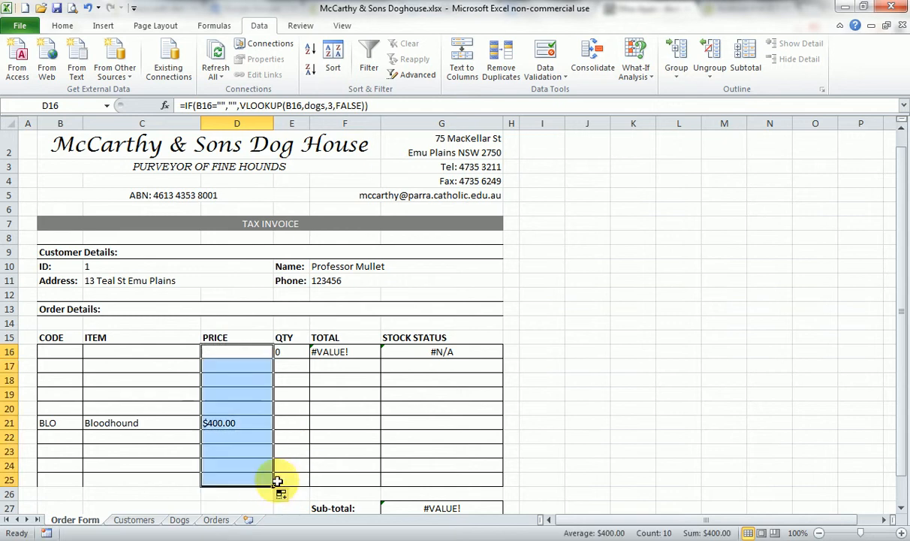
left_click(238, 436)
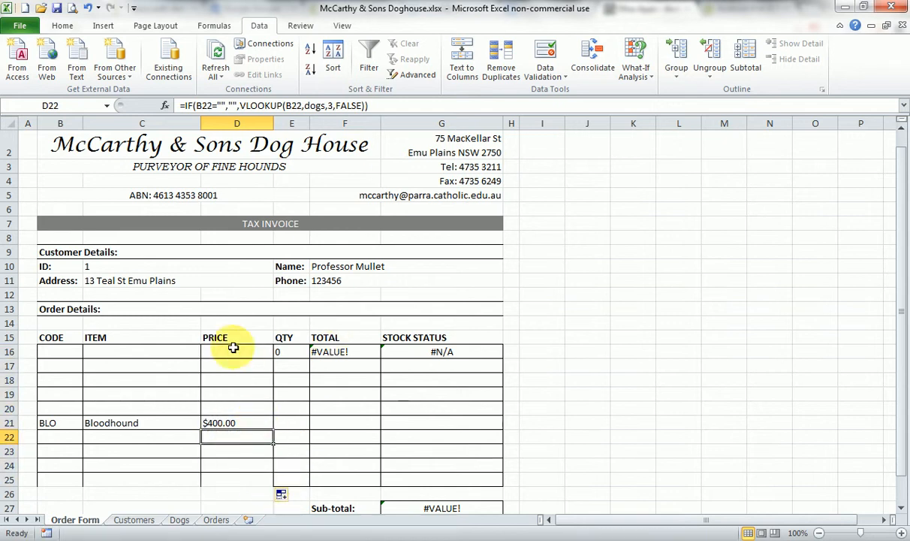
Step: Examine the item, price and total cells of the first order line to see what F16 depends on
left_click(122, 352)
left_click(76, 353)
left_click(142, 351)
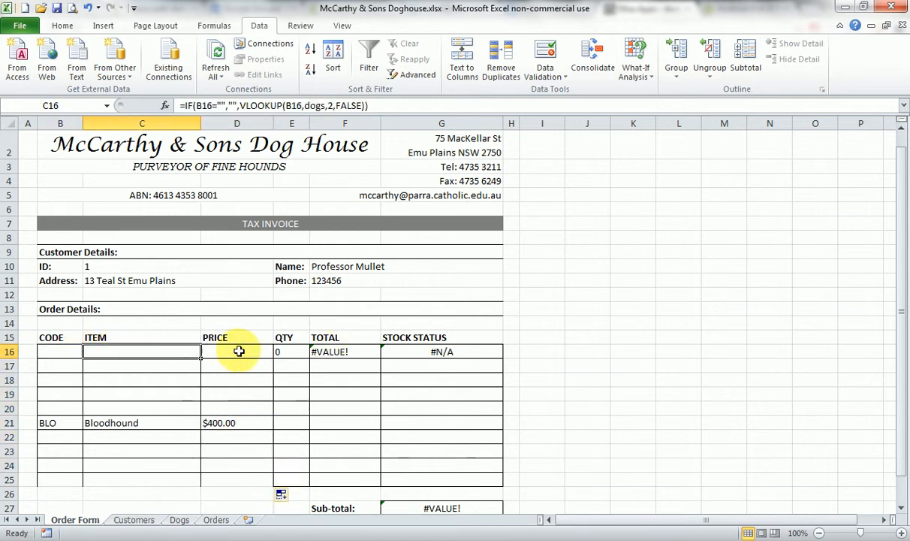
left_click(233, 350)
left_click(334, 351)
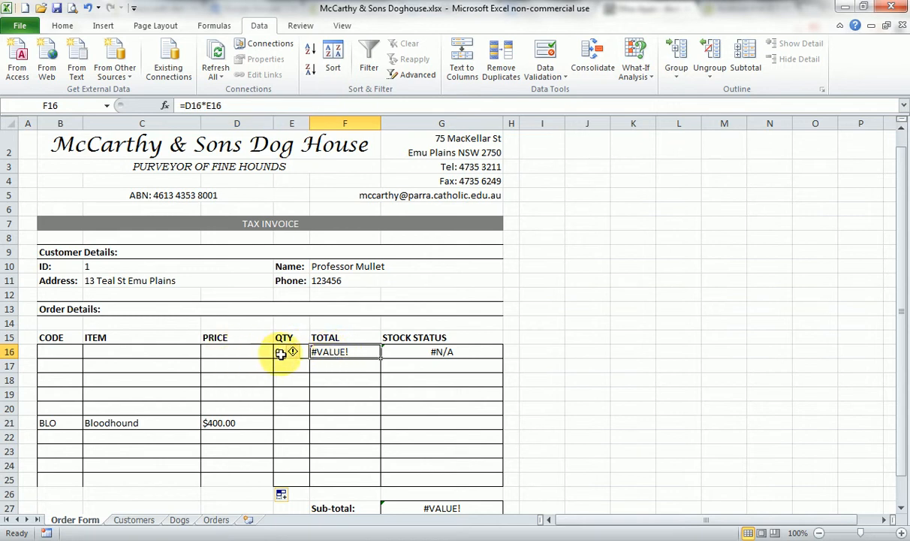
Step: Set the quantity in E16 to 1 and check the total and price formulas of that order line
left_click(290, 356)
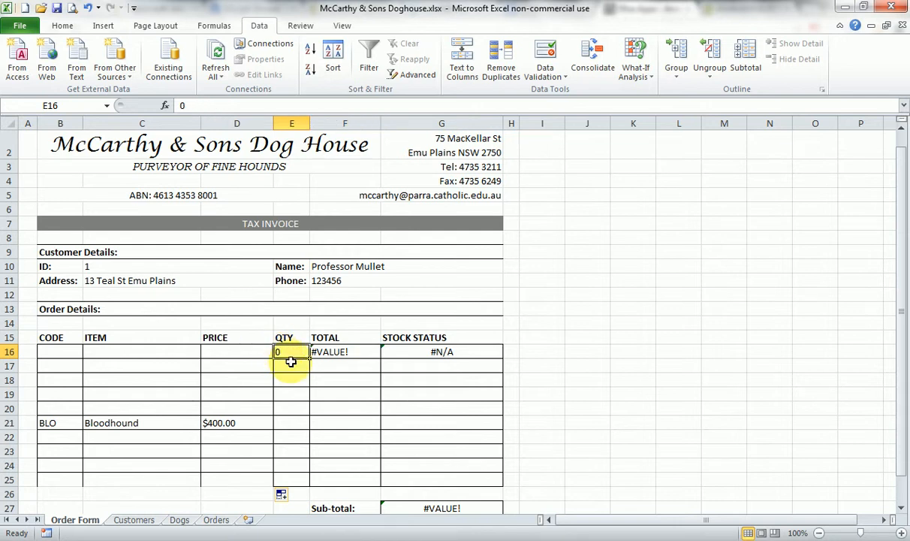
type("1")
left_click(329, 352)
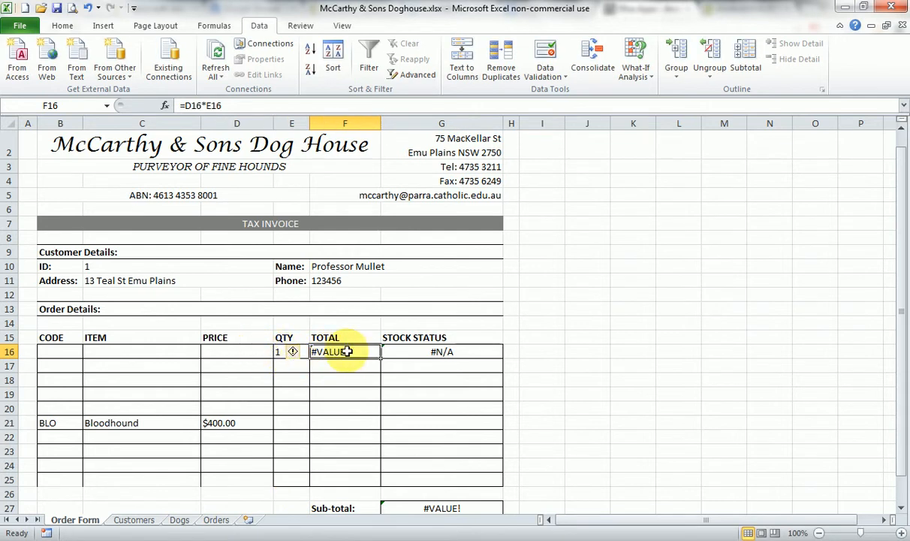
left_click(216, 352)
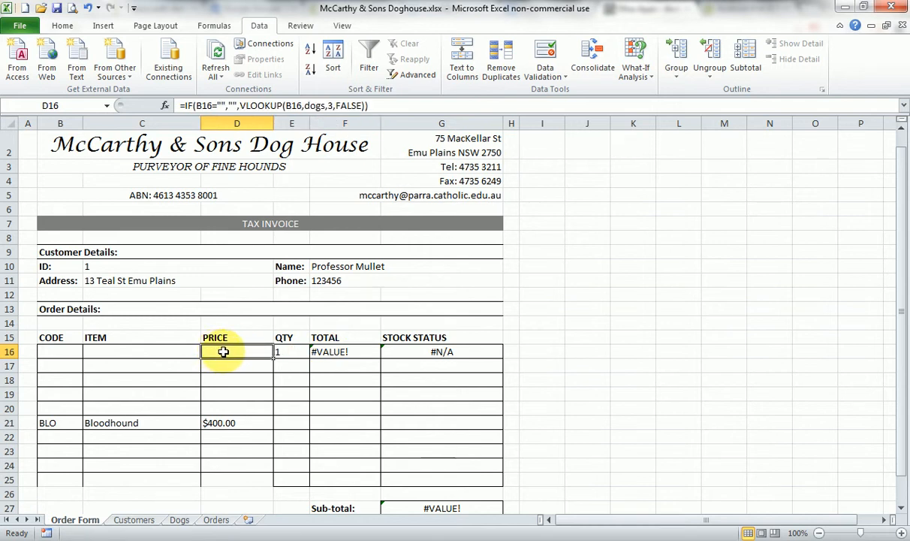
Step: Wrap the total calculation in F16 in a blank-price check: =IF(D16="","",D16*E16)
left_click(338, 352)
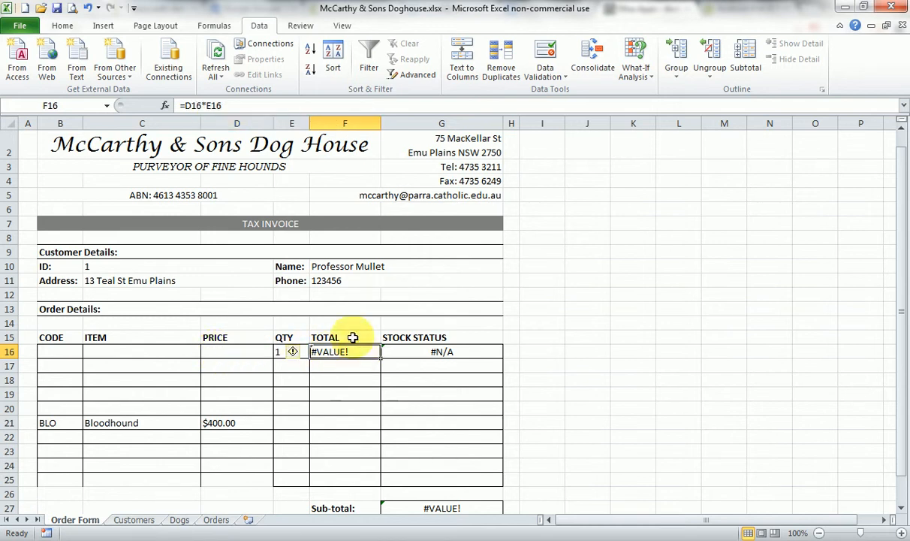
left_click(186, 105)
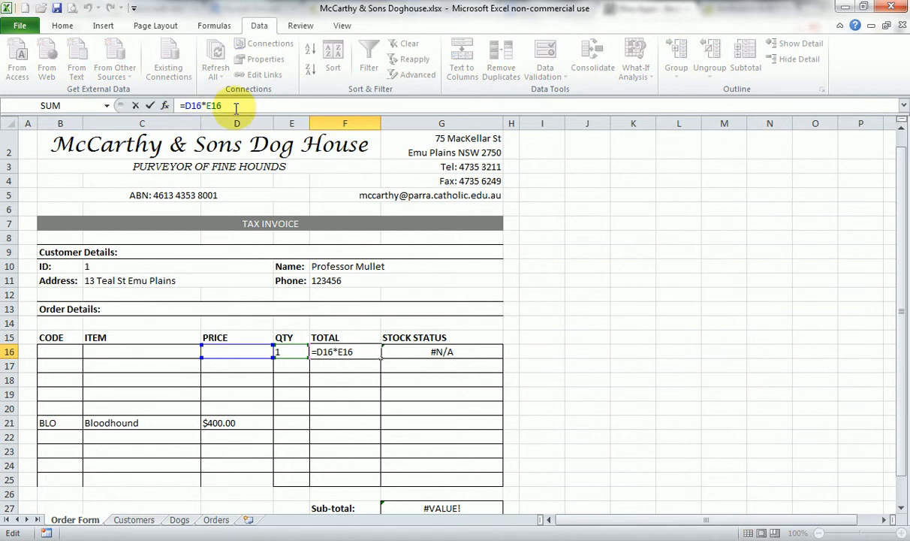
type("IF(")
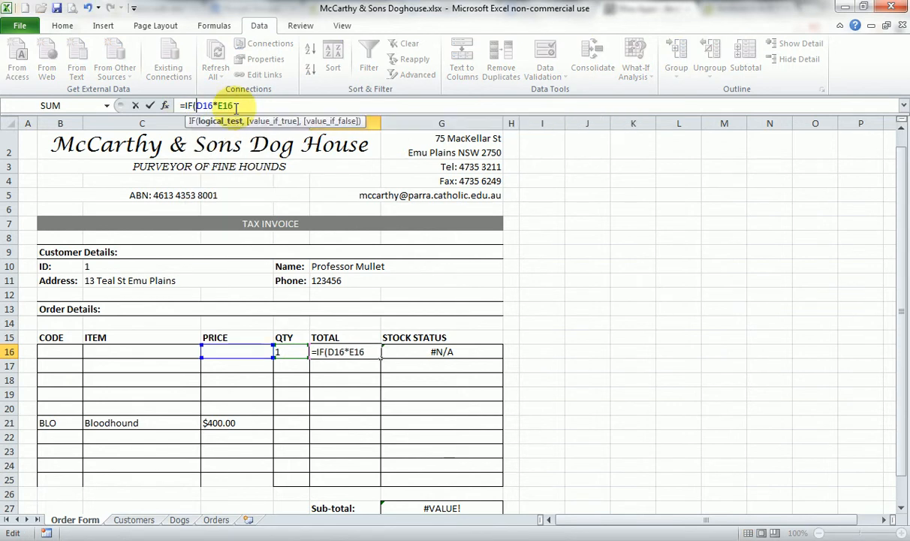
left_click(195, 106)
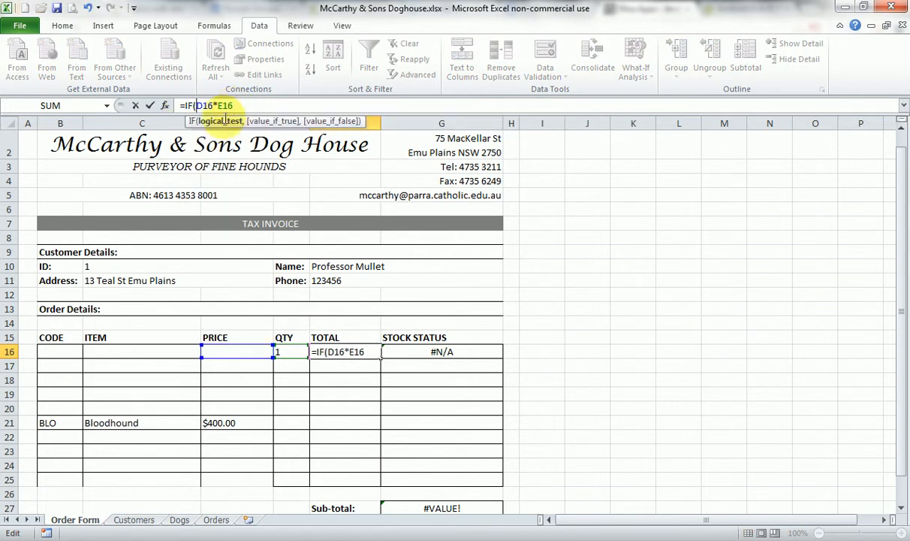
left_click(250, 350)
type("=\"\"D16")
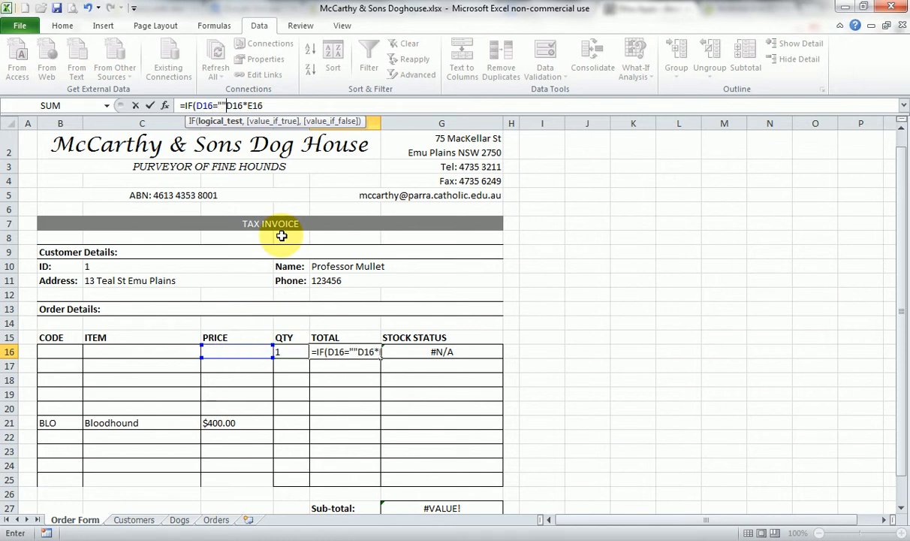
type(",\"\"")
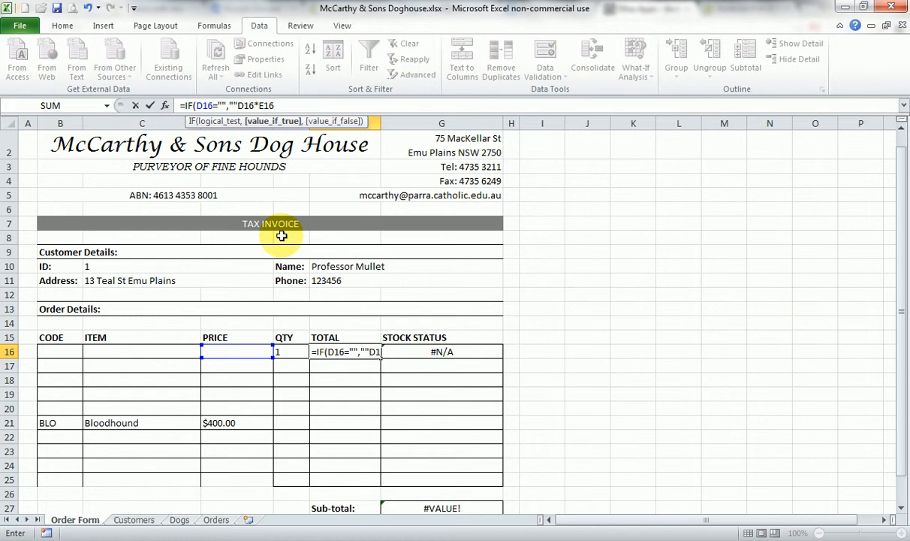
type(",")
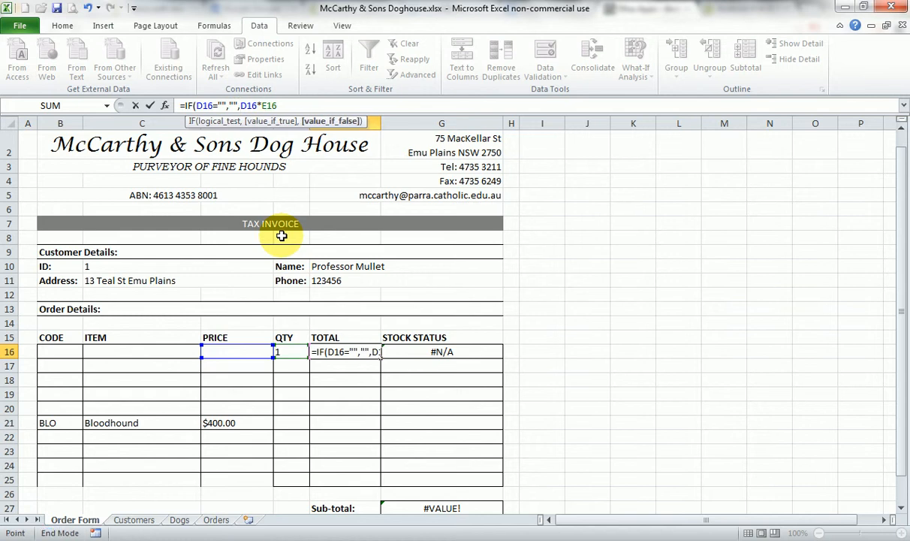
key("Right")
key("Right")
key("Right")
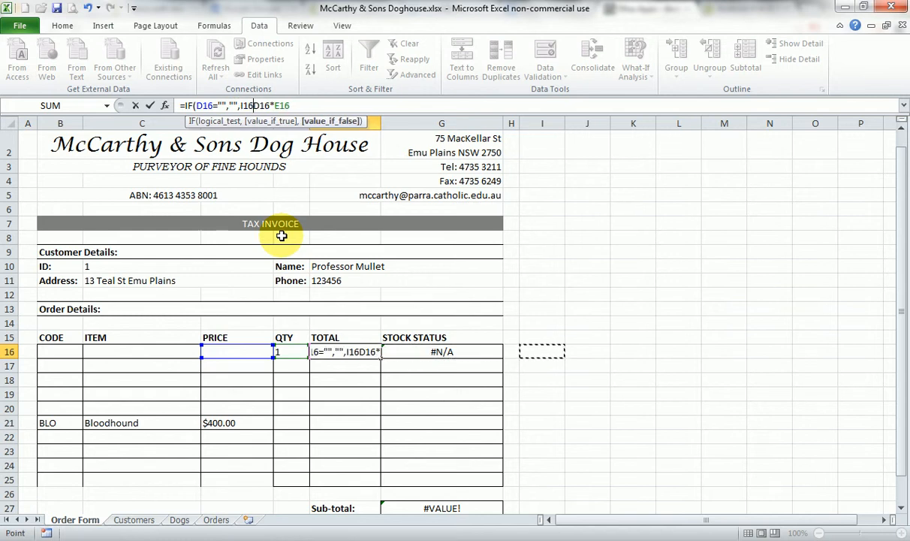
key("BackSpace")
key("BackSpace")
key("BackSpace")
left_click(286, 105)
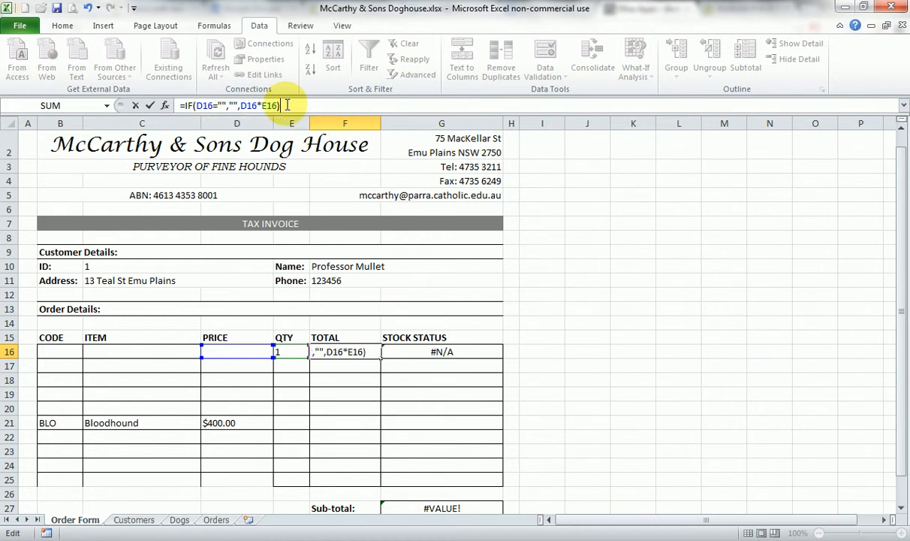
key("Return")
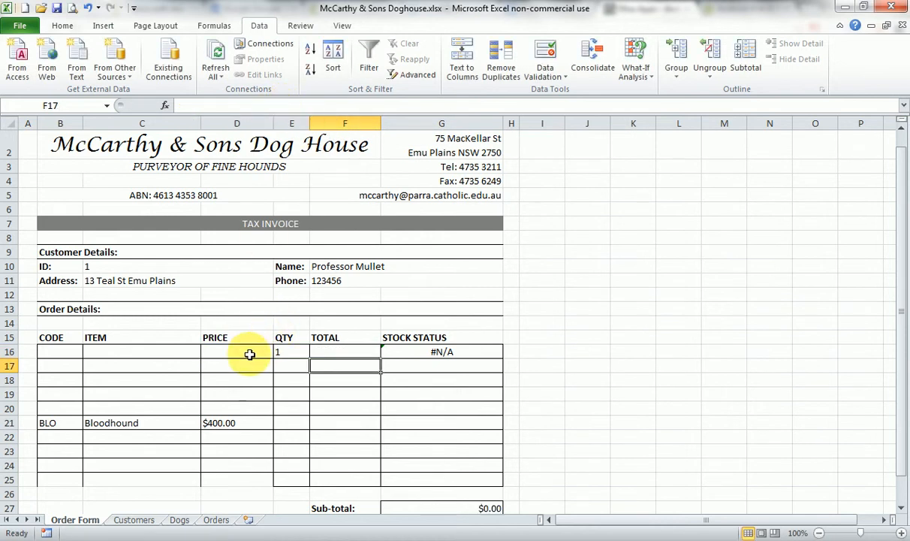
Step: Test the total formula by choosing code GER in B16, and clear that code again
left_click(72, 351)
left_click(89, 351)
left_click(66, 374)
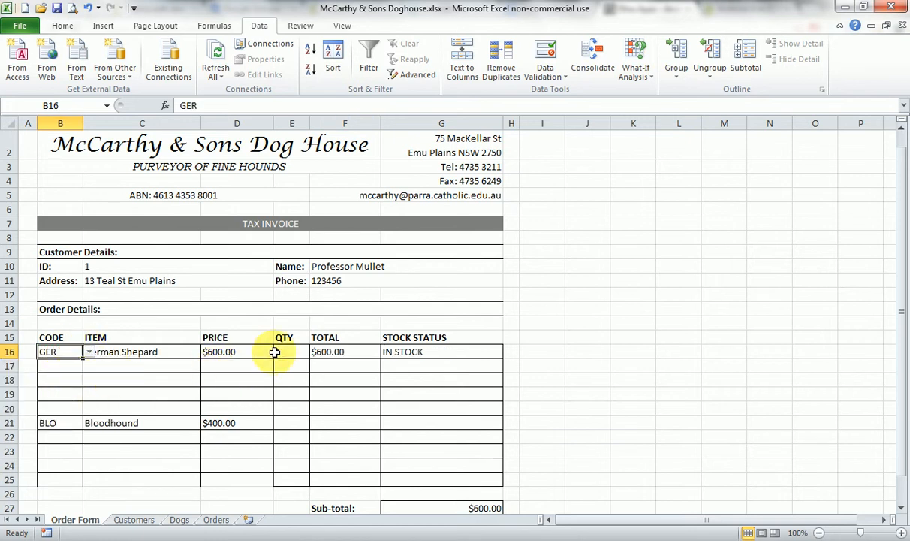
left_click(89, 352)
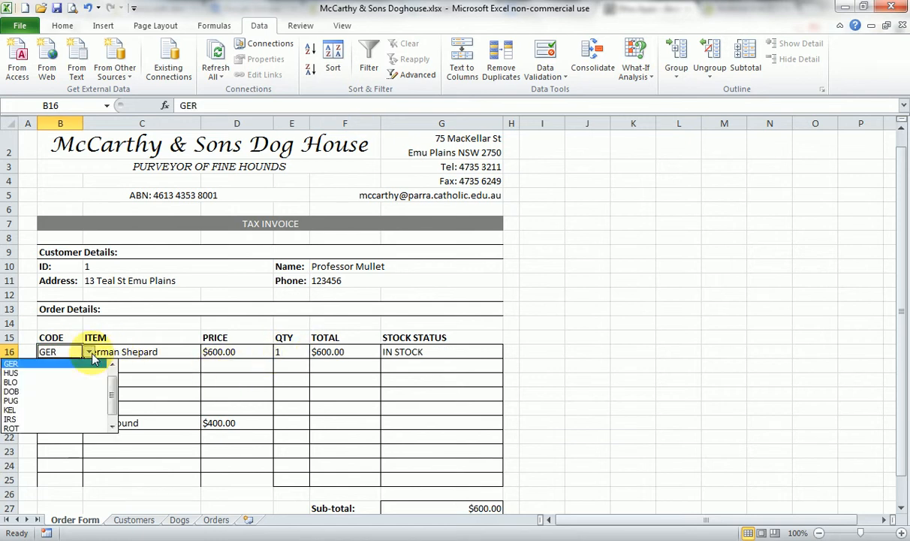
left_click_drag(114, 382, 114, 383)
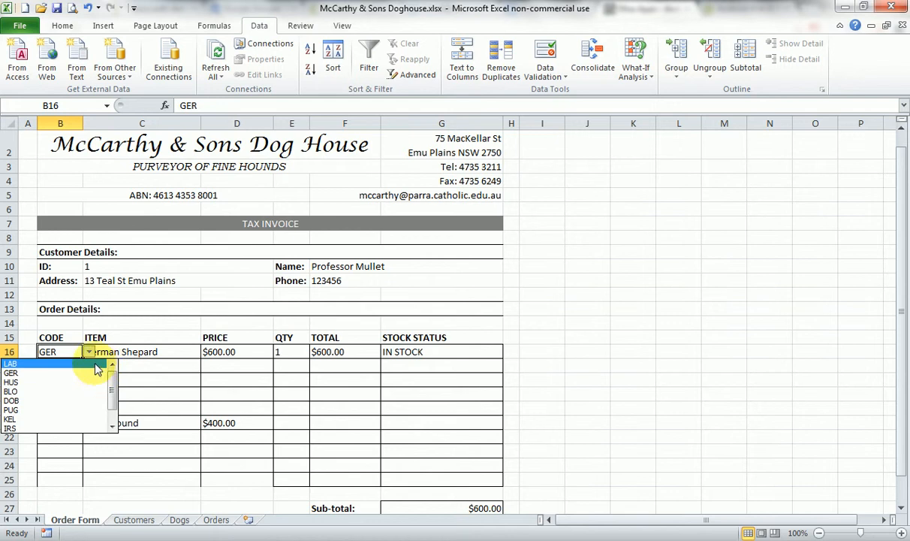
left_click(67, 351)
double_click(52, 350)
key("BackSpace")
left_click(55, 361)
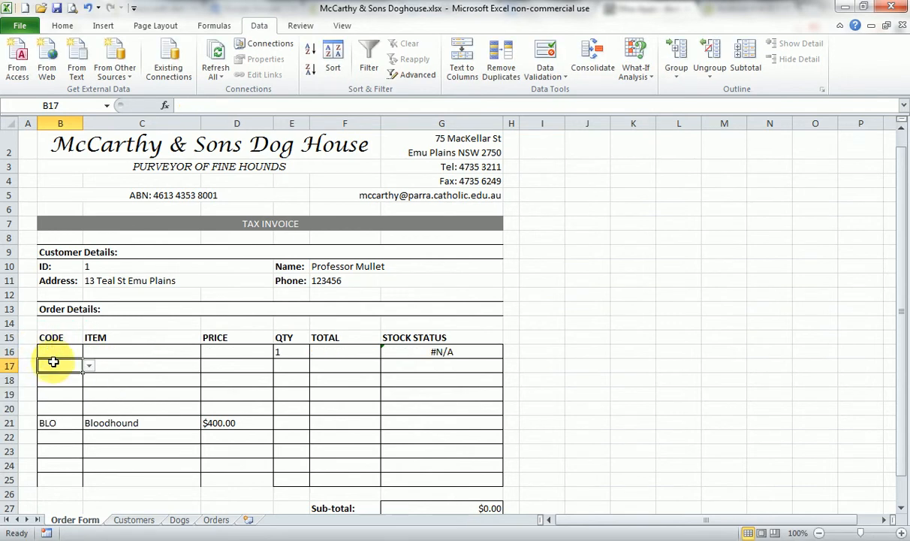
Step: Fill the IF total formula from F16 down to F25, and enter a quantity of 4 for the Bloodhound line in E21
left_click(334, 349)
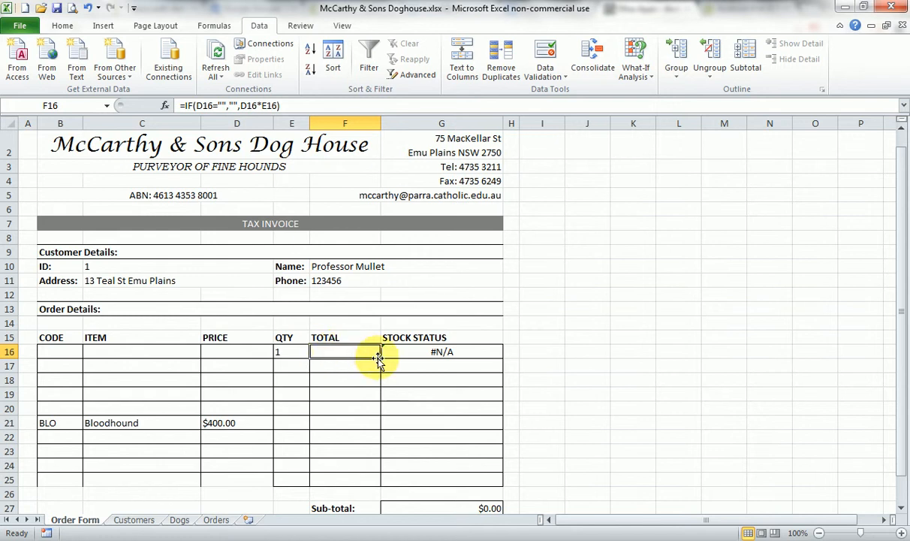
left_click_drag(380, 359, 377, 479)
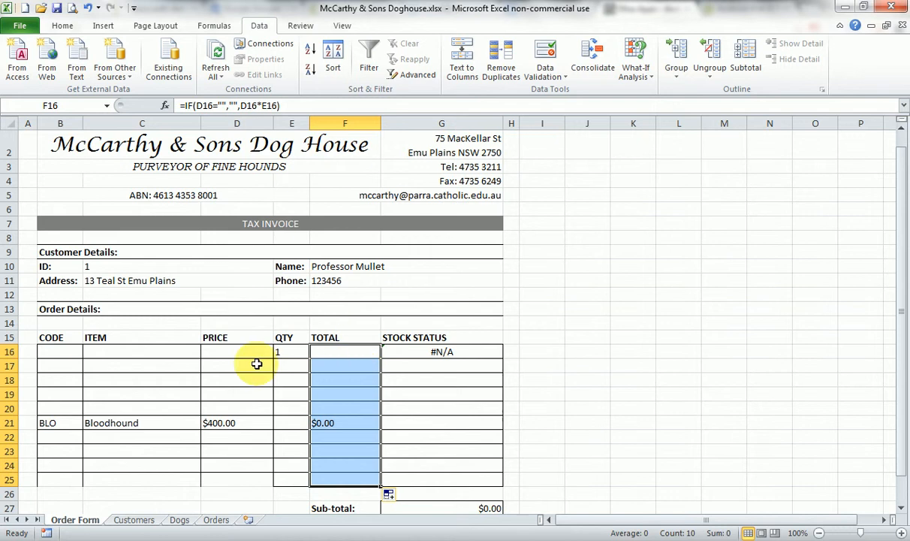
scroll(353, 455, "down", 1)
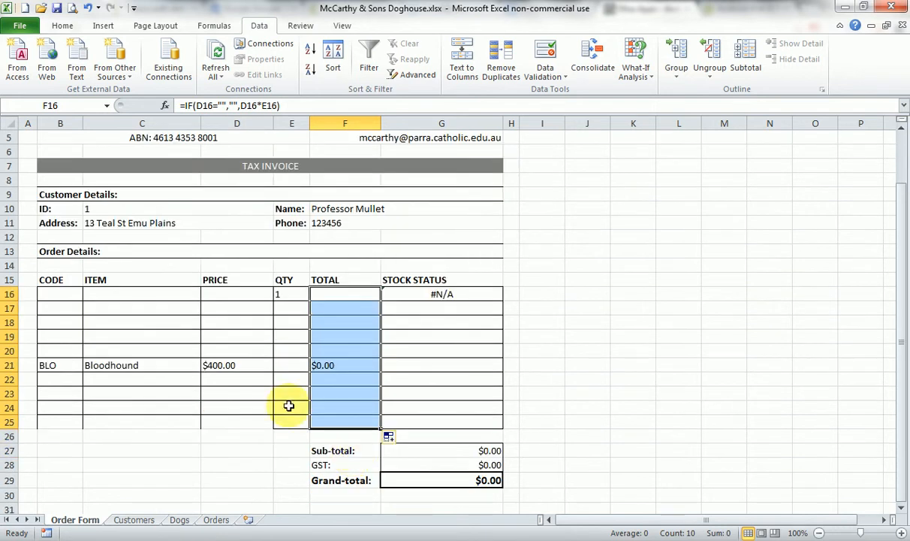
left_click(286, 365)
type("4")
key("Return")
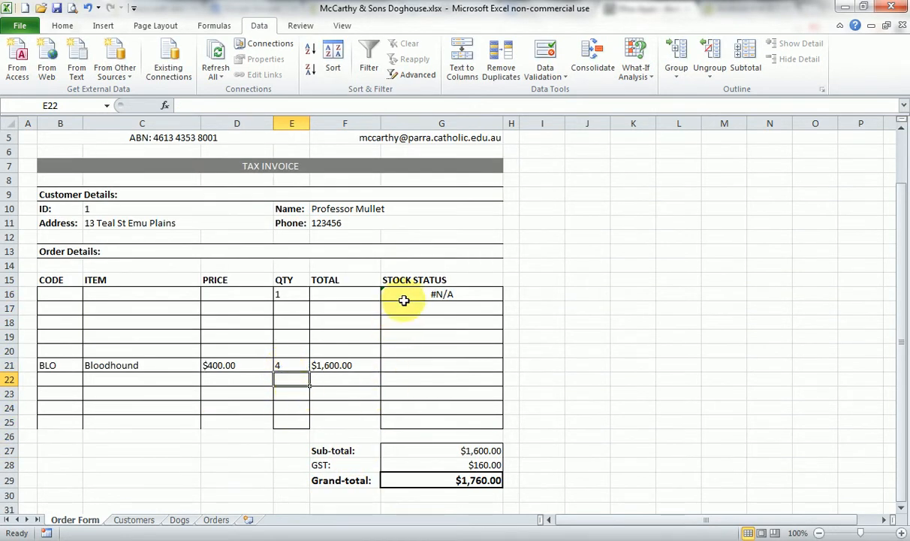
Step: Wrap the stock status formula in G16 in a blank check: =IF(B16="","",IF(E16>VLOOKUP(B16,dogs,4,FALSE),"OUT OF STOCK","IN STOCK"))
left_click(403, 295)
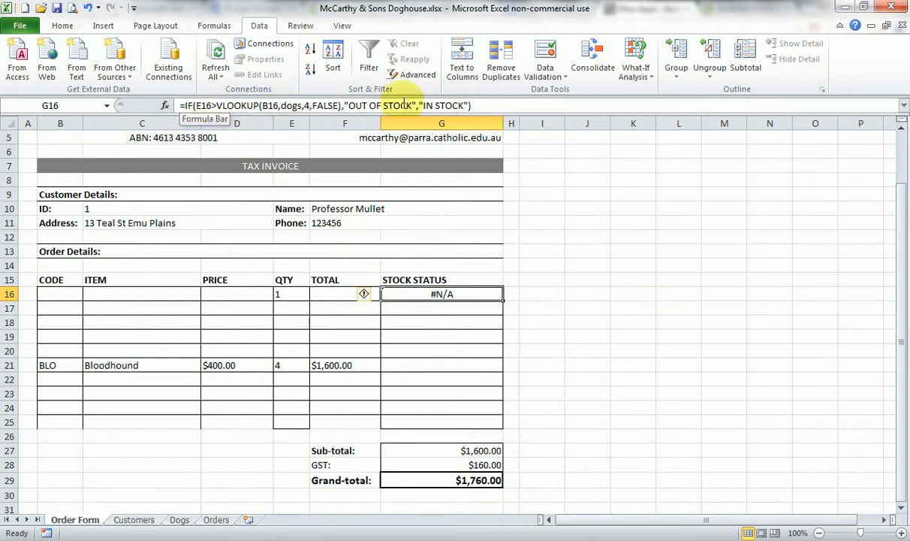
left_click(218, 104)
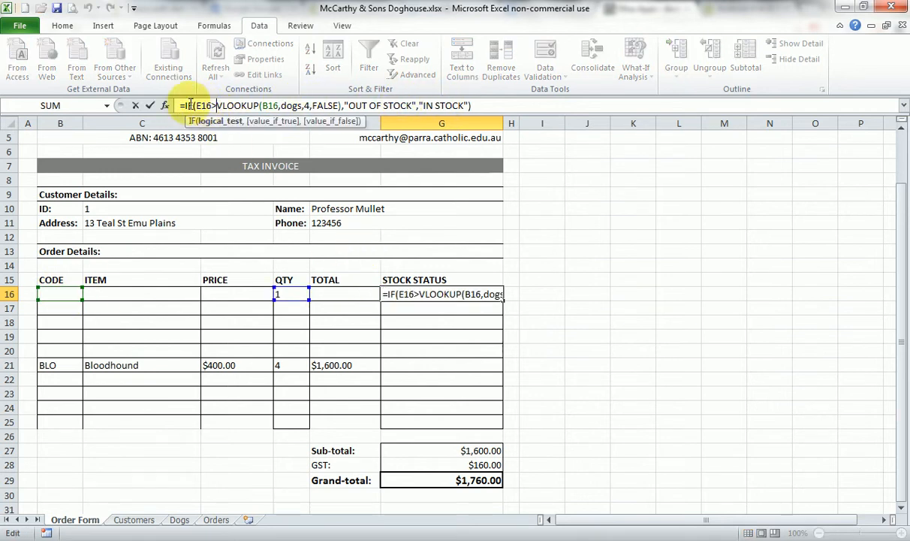
left_click(186, 104)
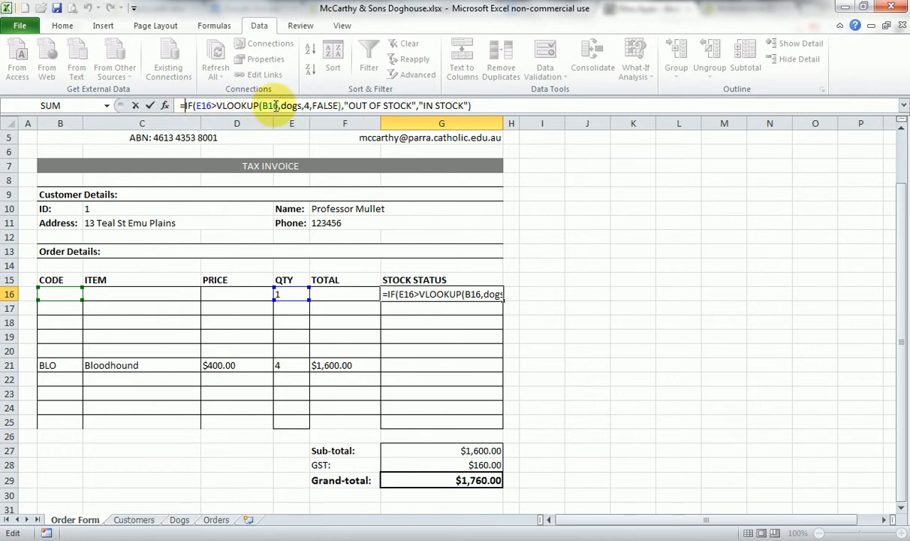
type("IF(")
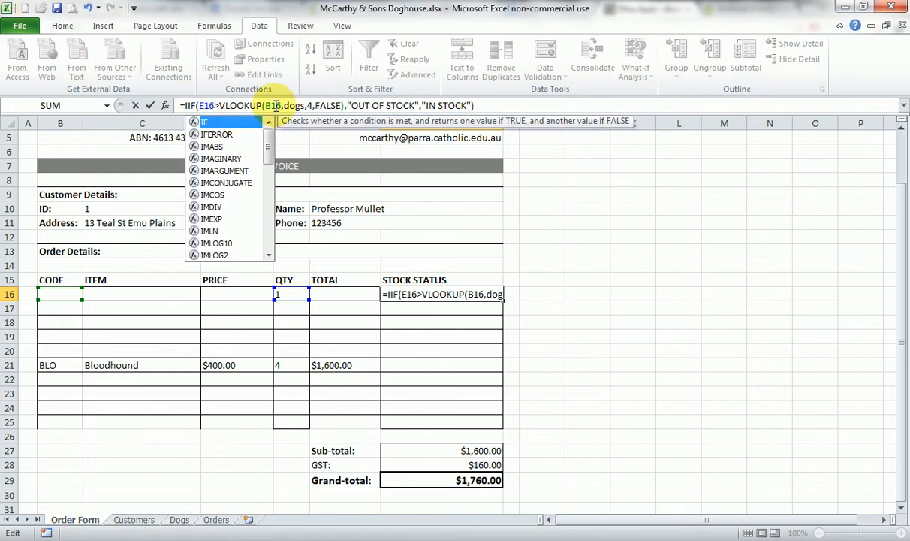
left_click(55, 293)
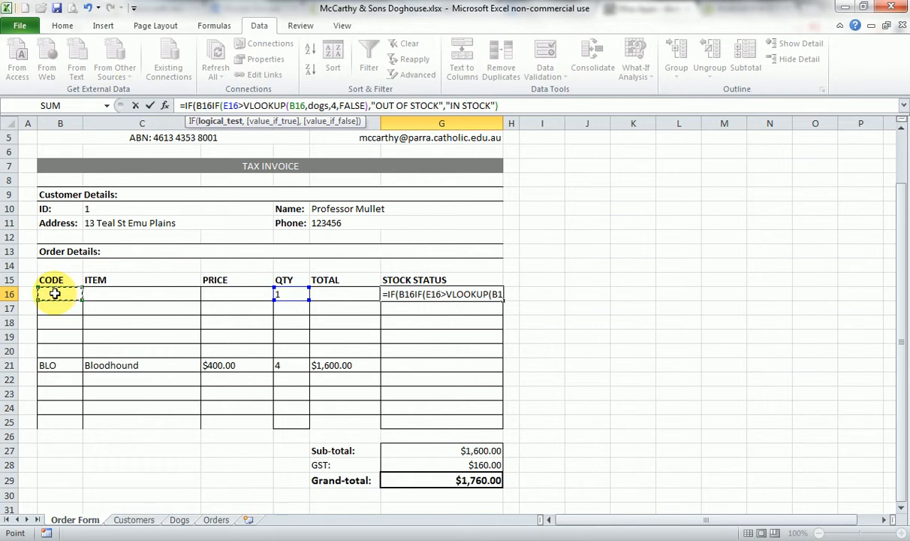
type("=\"\"")
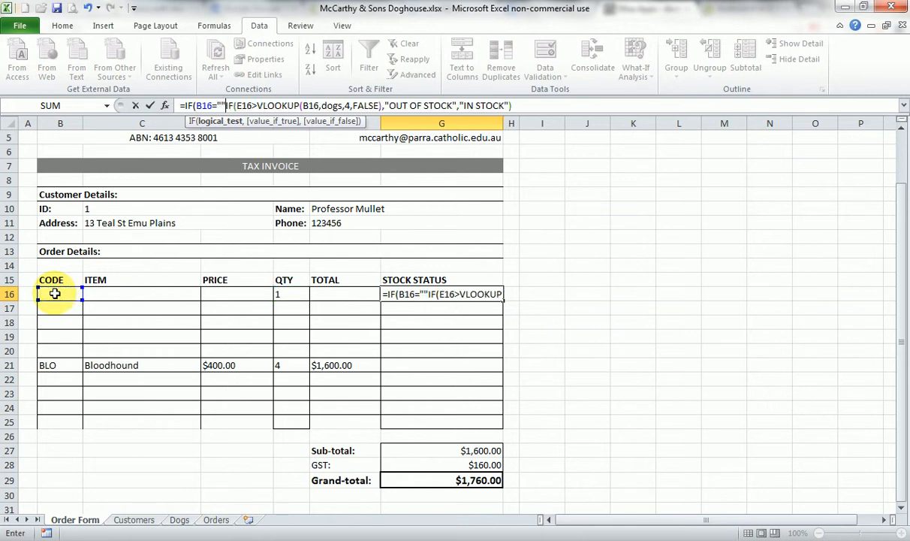
type(",")
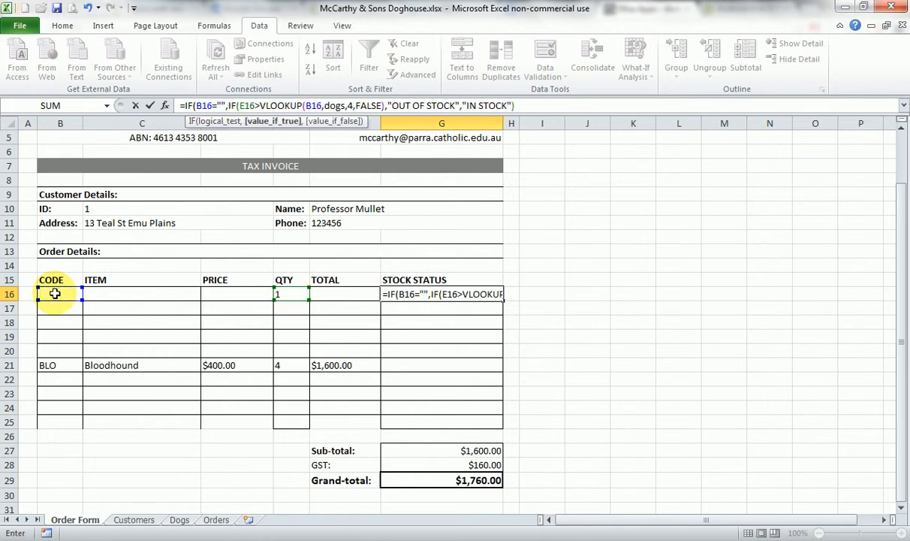
type("\"\"")
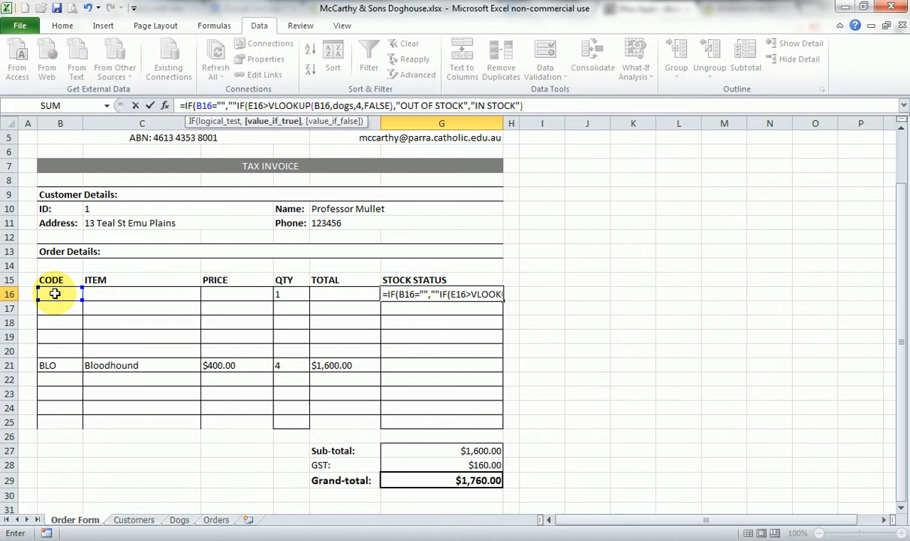
type(",")
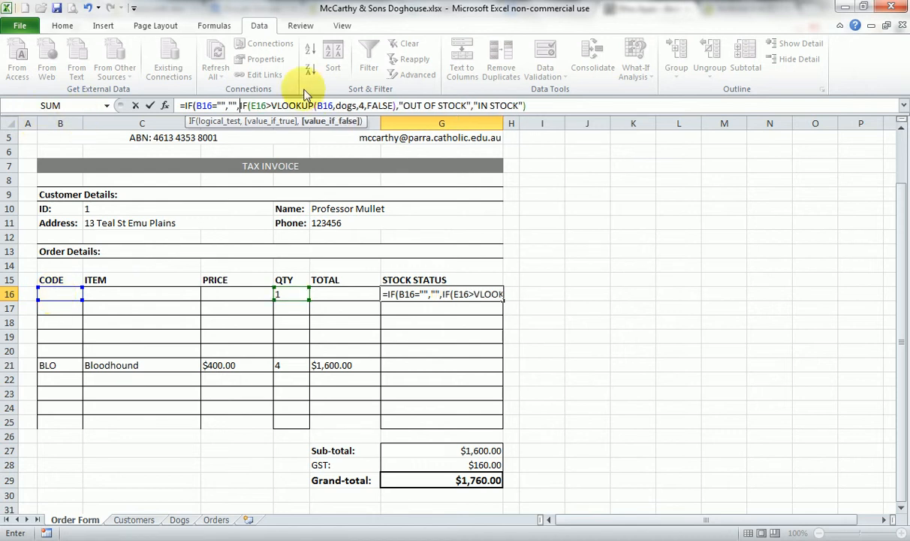
left_click(538, 108)
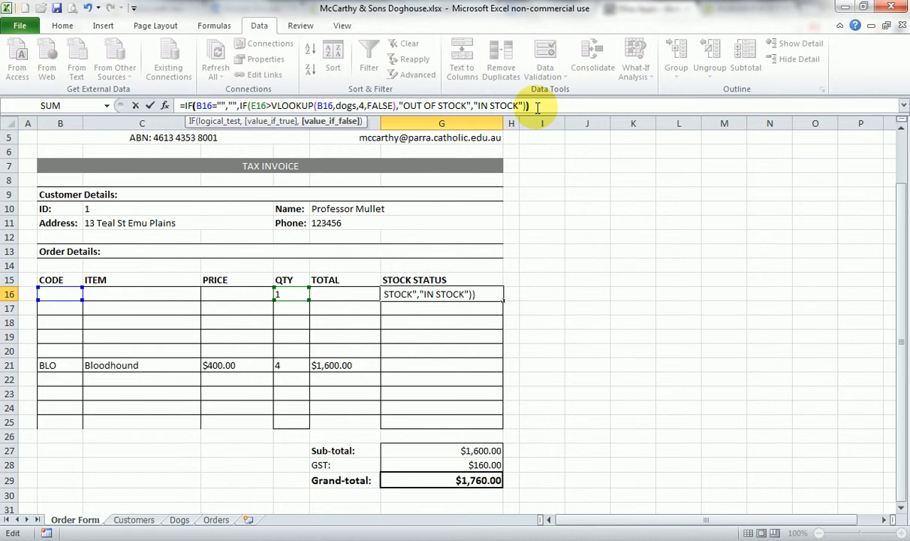
key("Return")
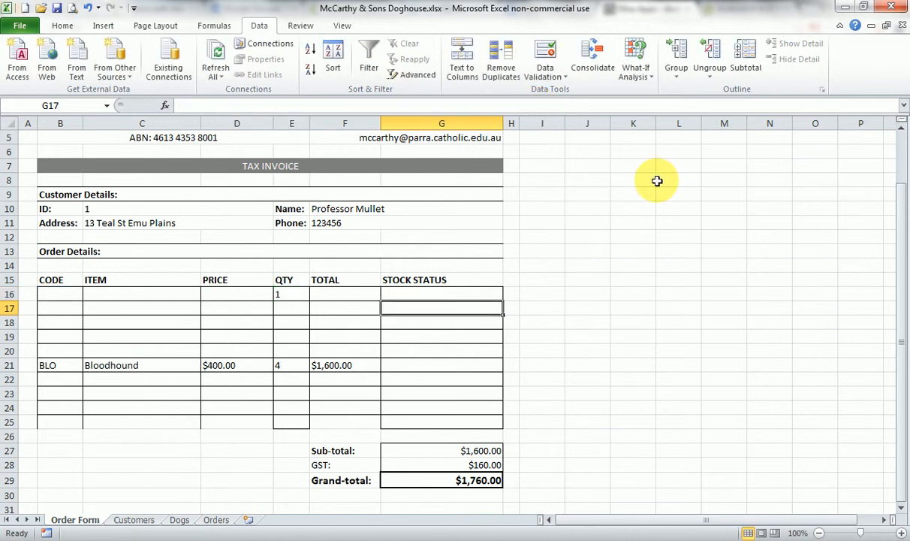
Step: Test the stock status formula by choosing code BLO in B16 and setting the quantity in E16 to 4000
left_click(75, 295)
left_click(89, 294)
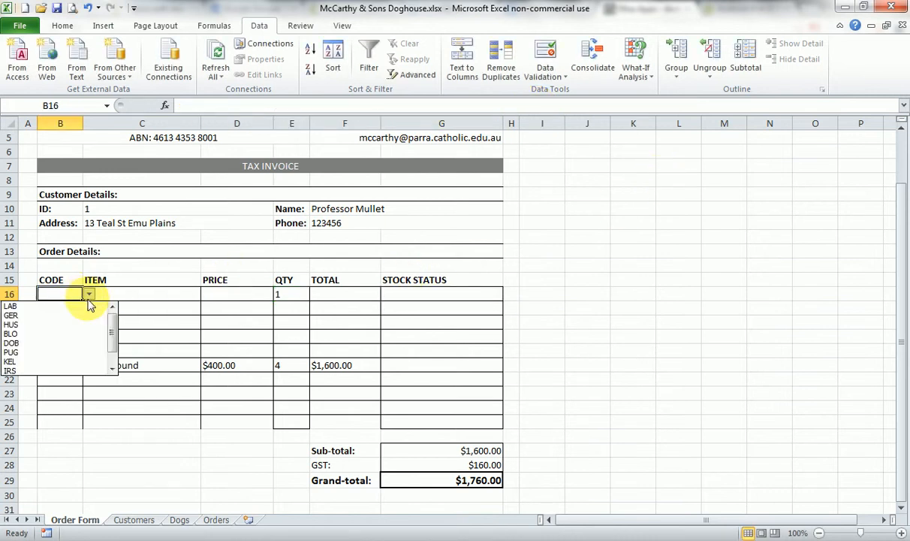
left_click(53, 326)
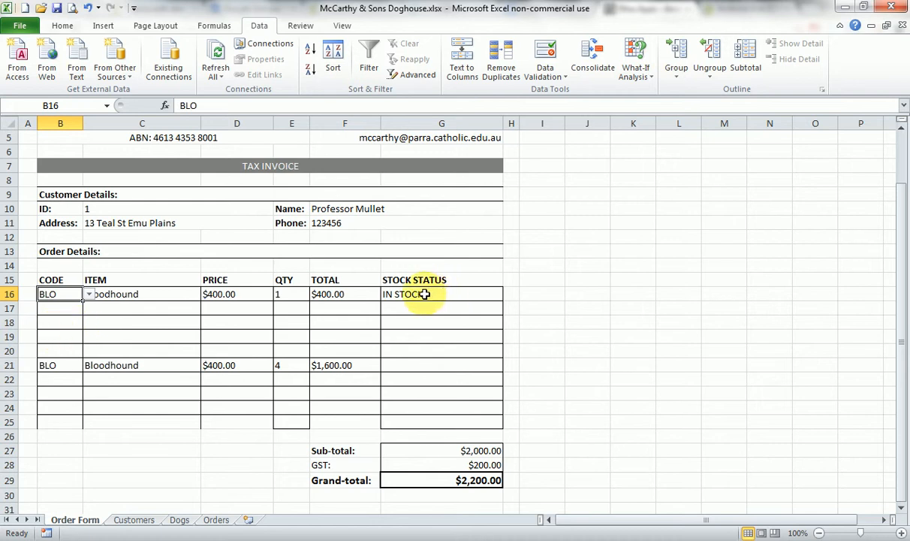
double_click(279, 295)
left_click_drag(279, 294, 289, 295)
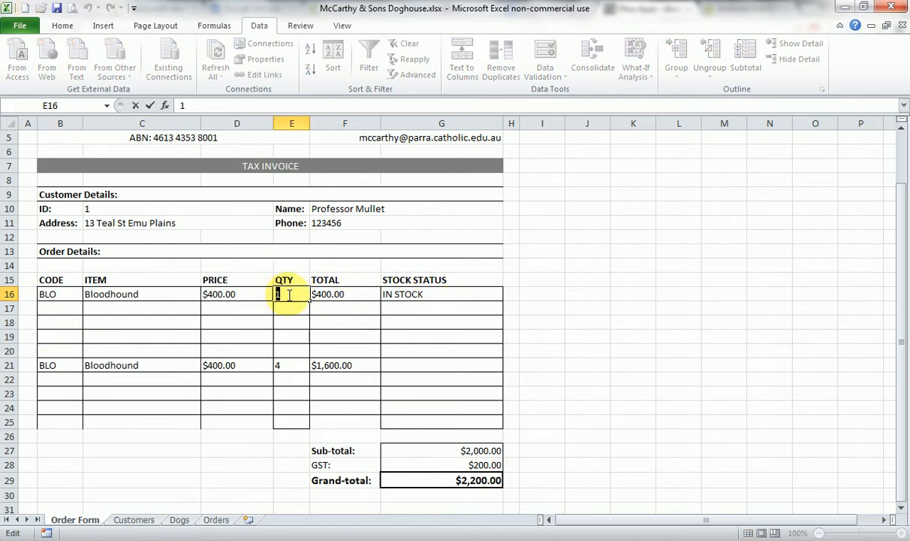
type("4000")
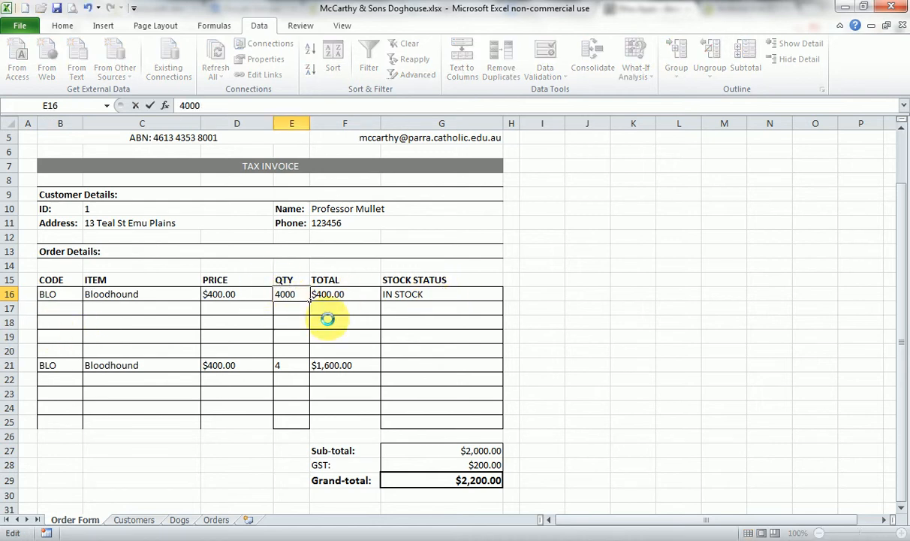
key("Return")
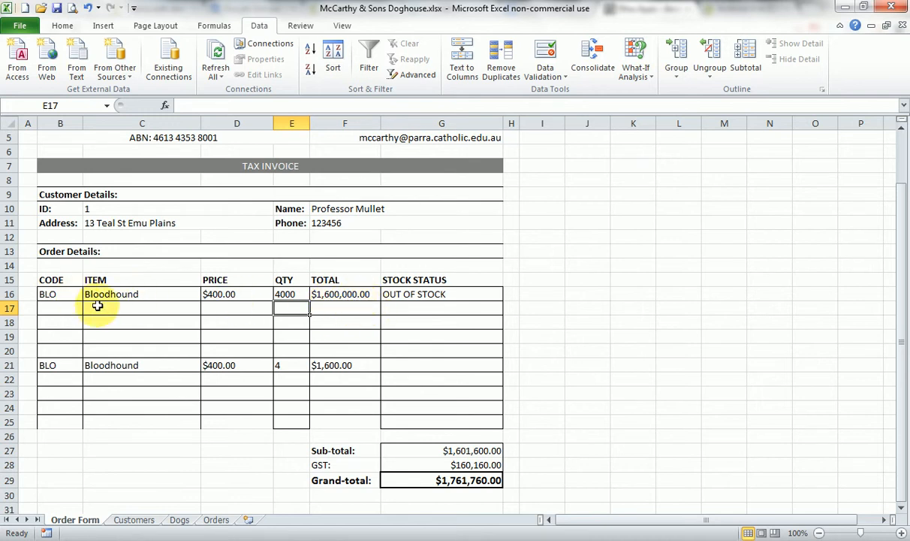
Step: Fill the blank-checked stock status formula from G16 down to G25
left_click(180, 311)
left_click(416, 295)
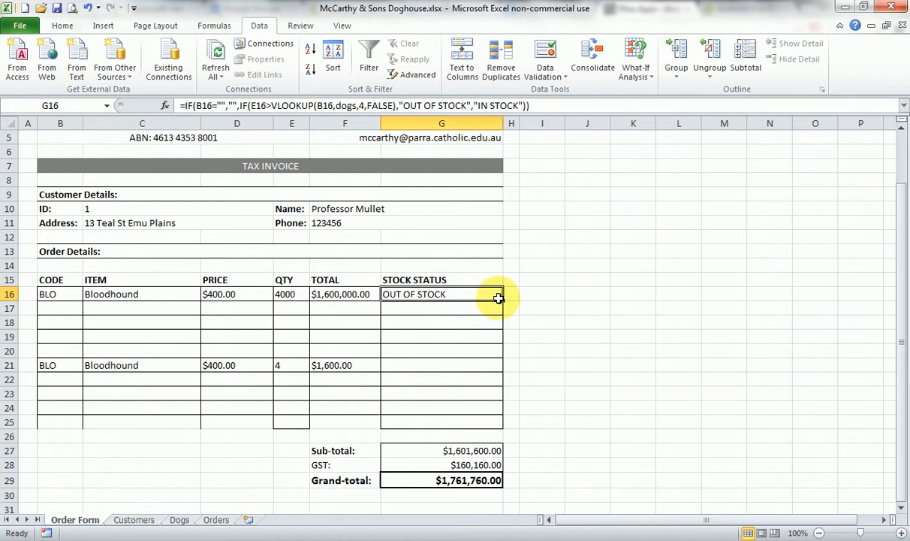
left_click_drag(503, 299, 492, 425)
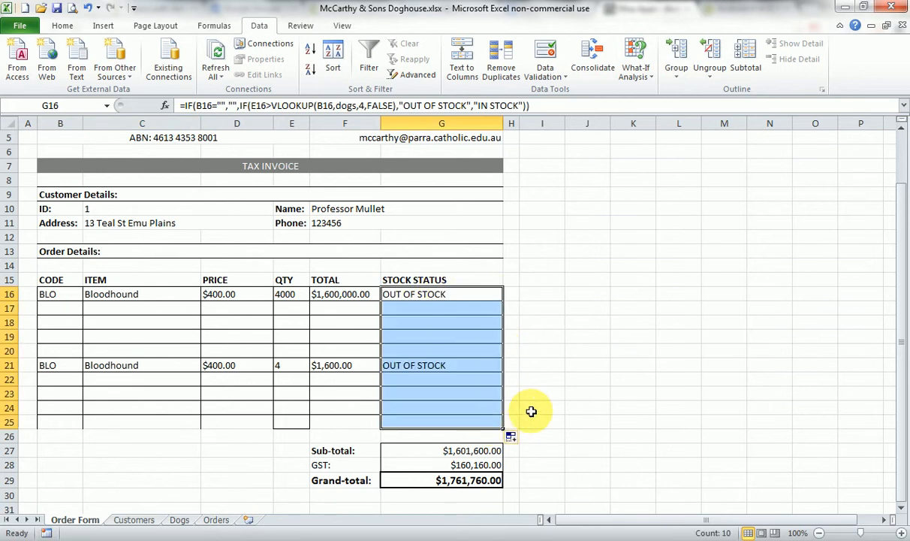
left_click(530, 410)
left_click(346, 346)
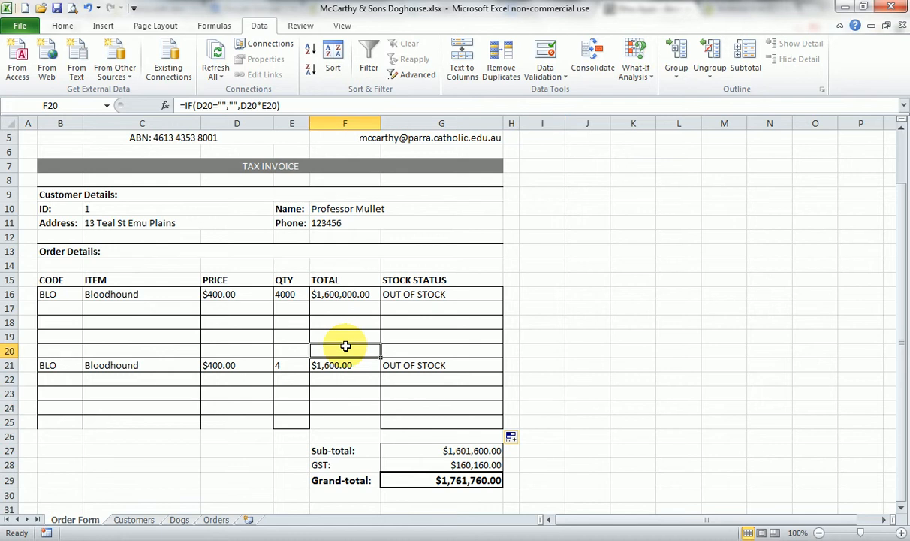
left_click(256, 321)
left_click(197, 308)
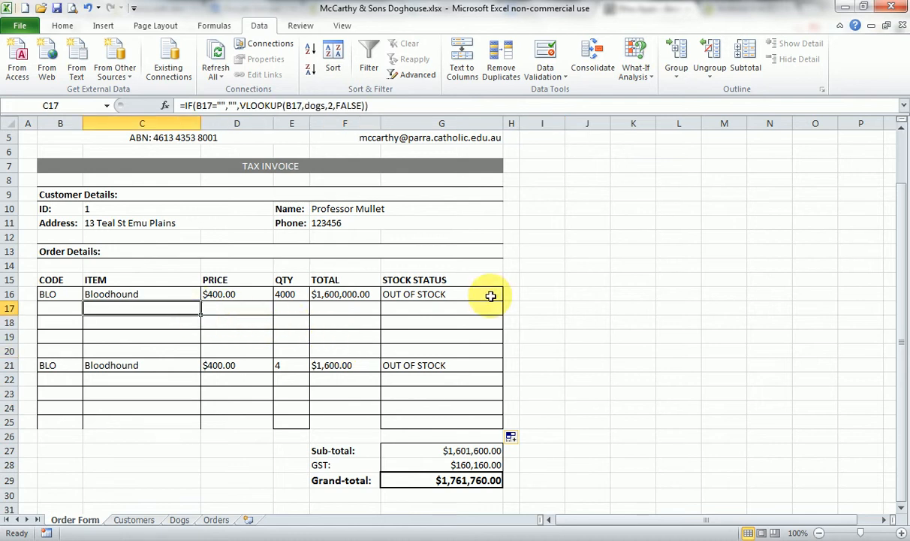
Step: Review the invoice and the Orders sheet's Customer ID, Value, Paid and Balance columns, dismiss the color scheme prompt, and return to the Order Form sheet
scroll(593, 280, "up", 2)
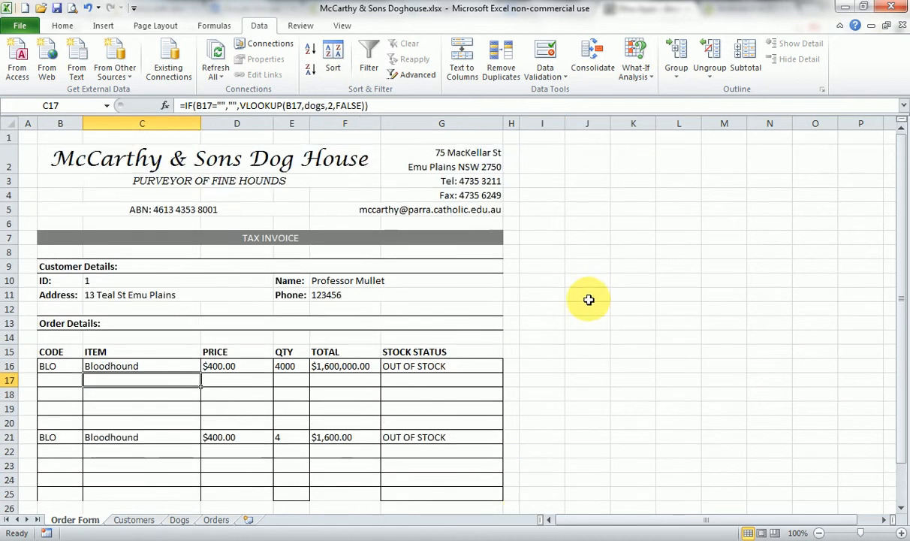
scroll(563, 301, "down", 1)
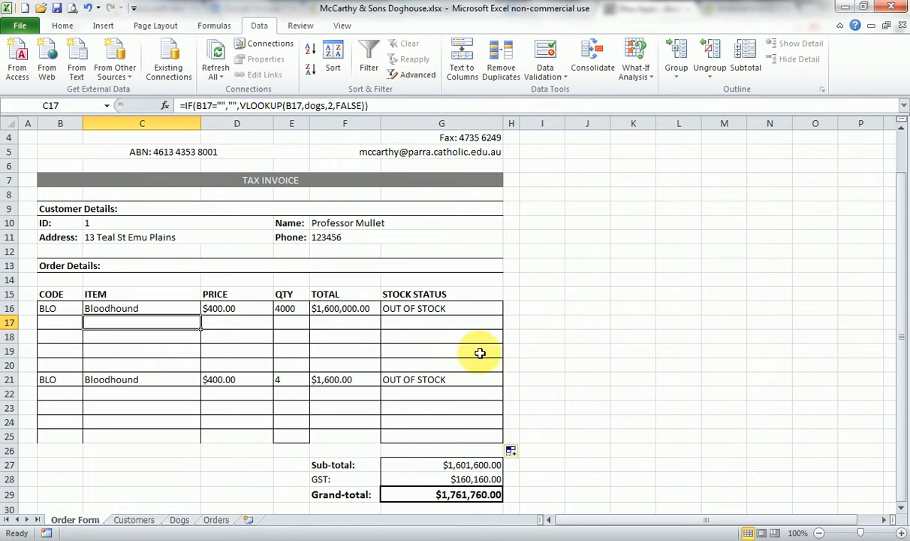
scroll(532, 430, "down", 1)
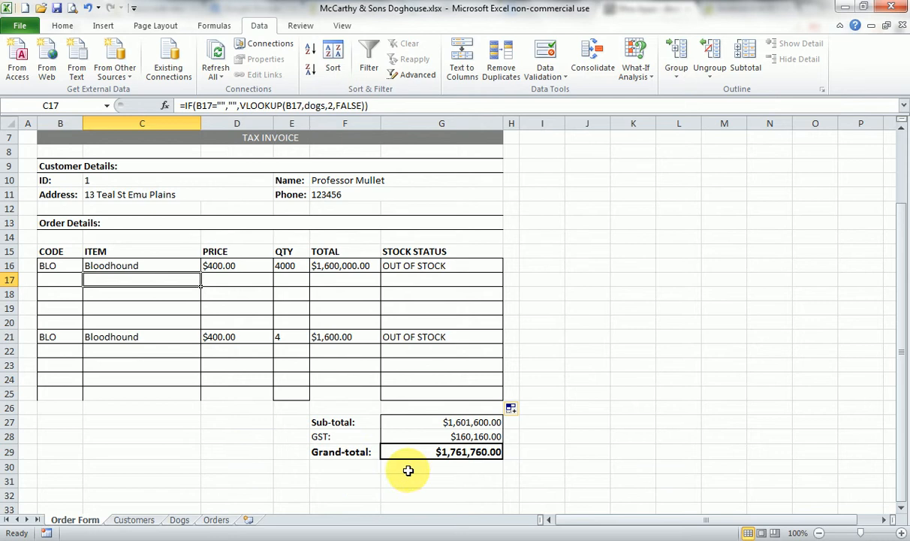
left_click(217, 521)
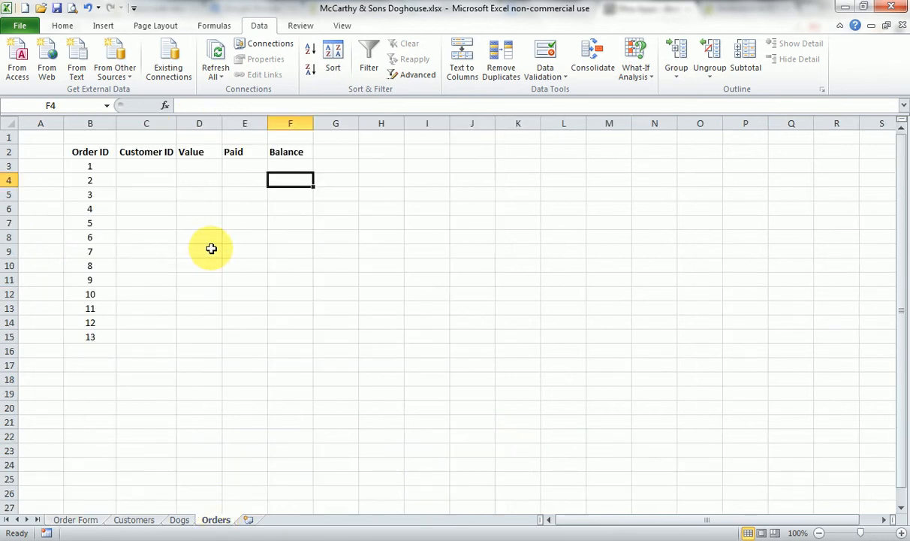
left_click(144, 166)
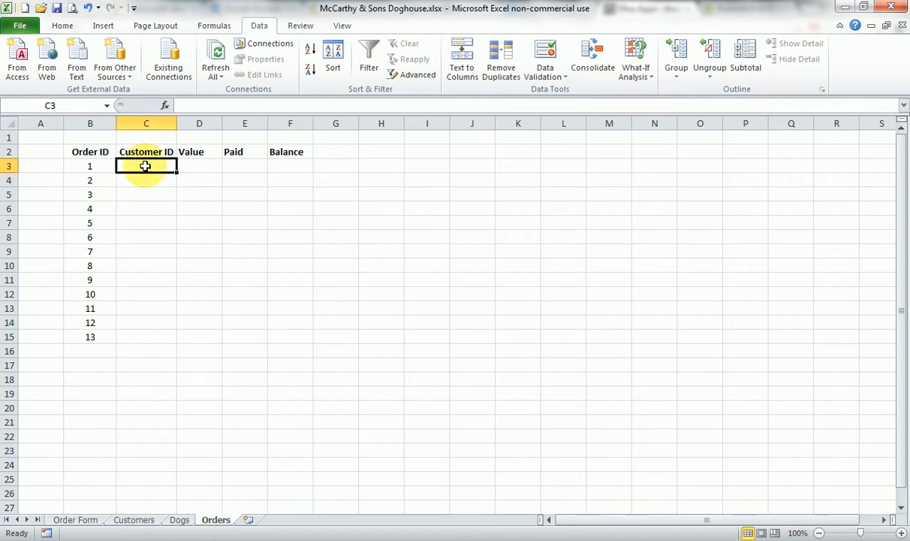
left_click(198, 164)
left_click(241, 165)
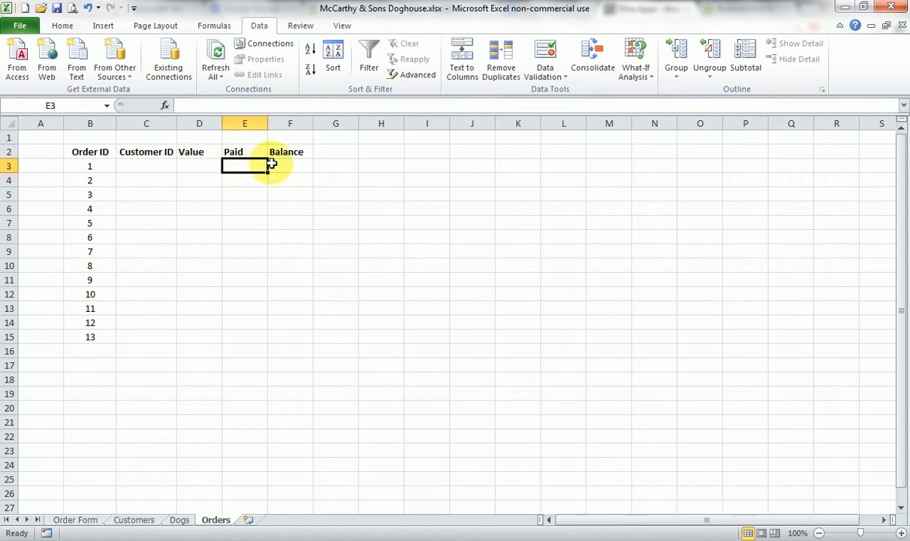
left_click(281, 165)
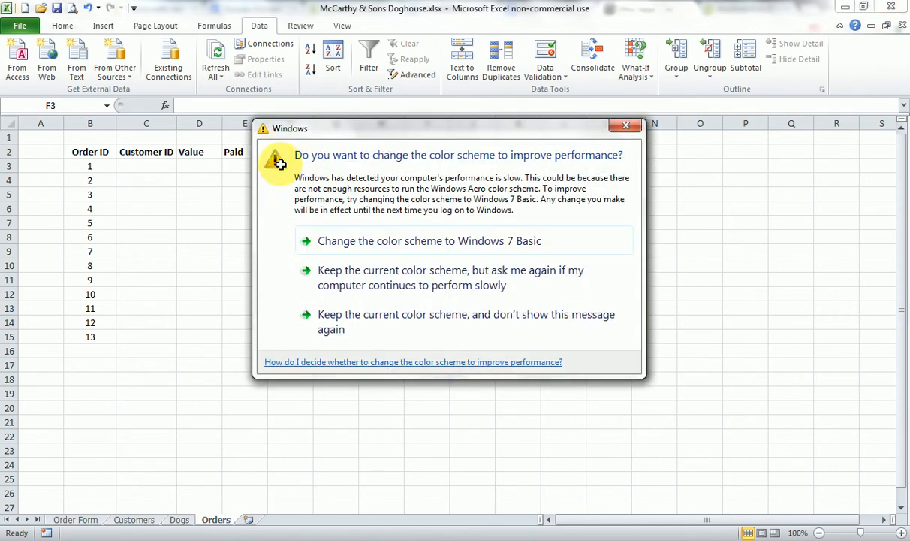
left_click(619, 124)
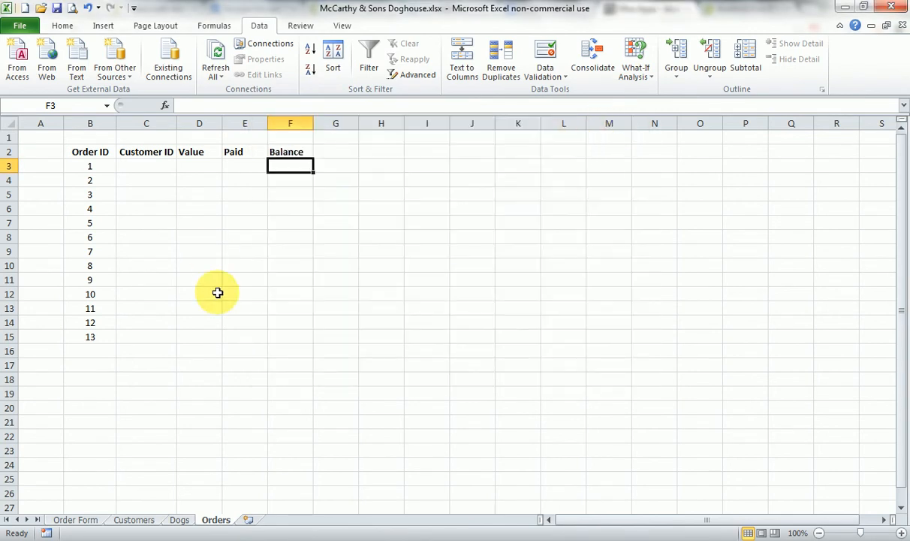
left_click(74, 519)
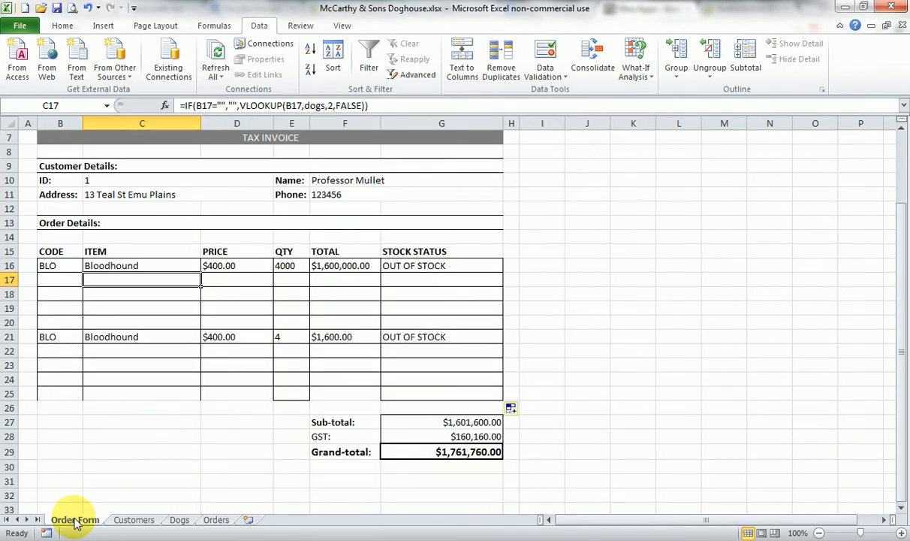